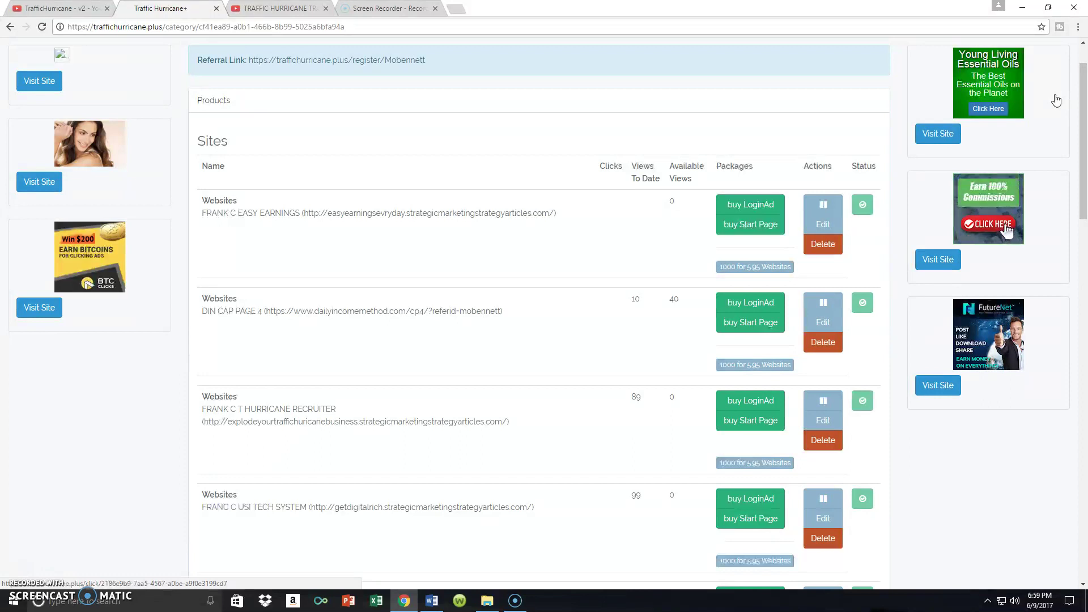
- Scroll the Sites page back to the top so the header and account menu show
click(1054, 122)
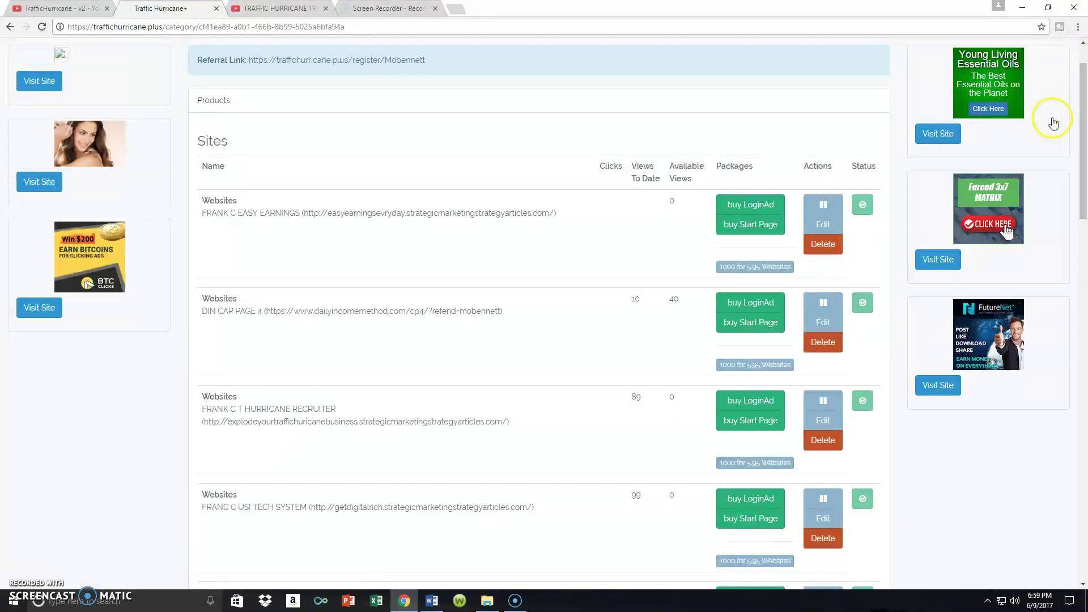
scroll(1074, 108, up, 1)
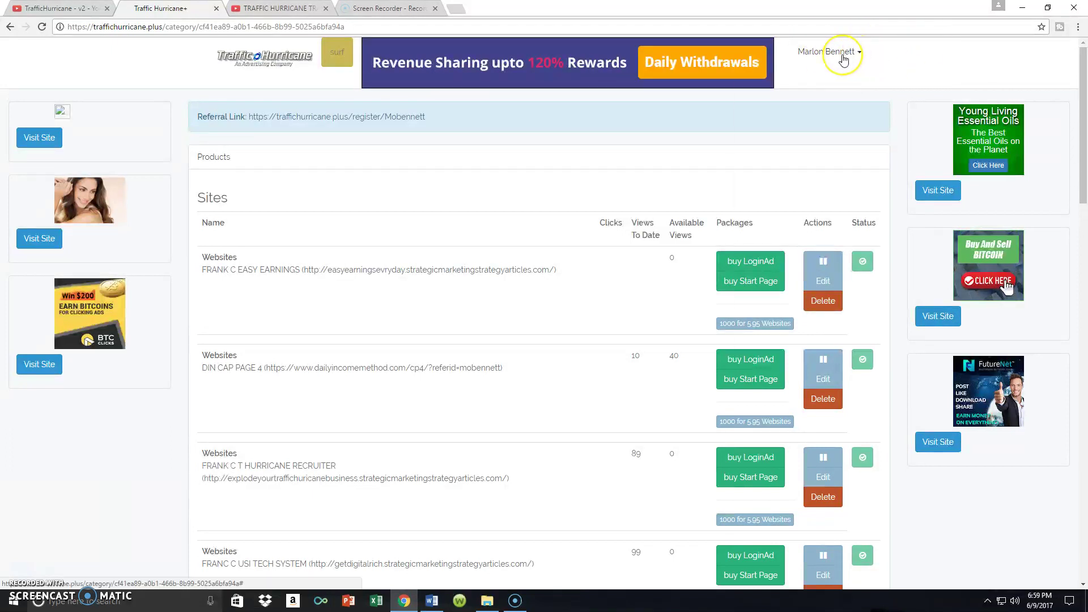
- Reload the Sites list from the account menu and review the registered ads
click(846, 54)
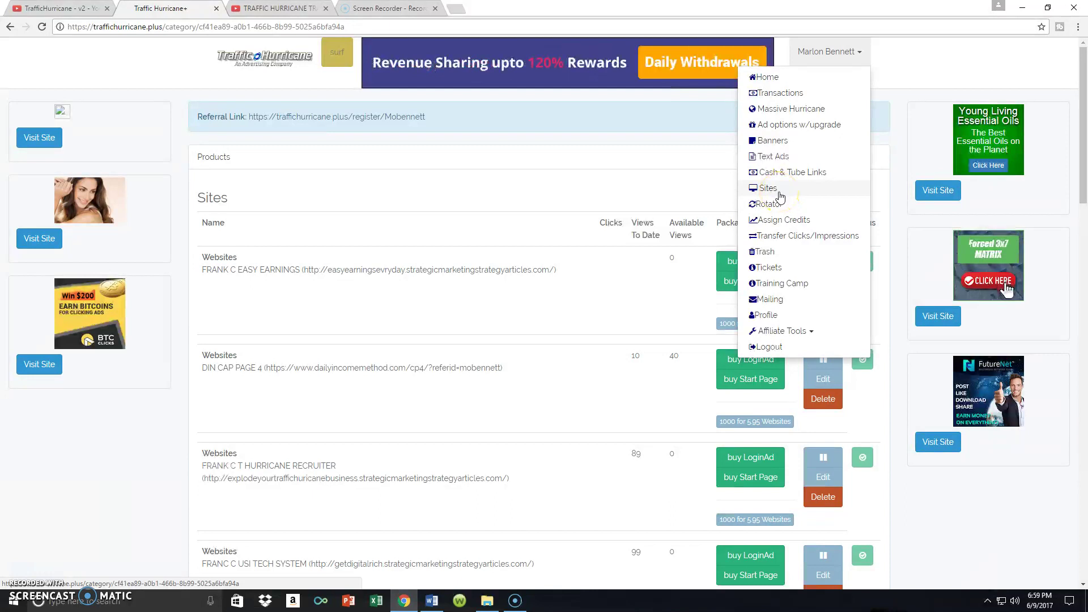
click(778, 190)
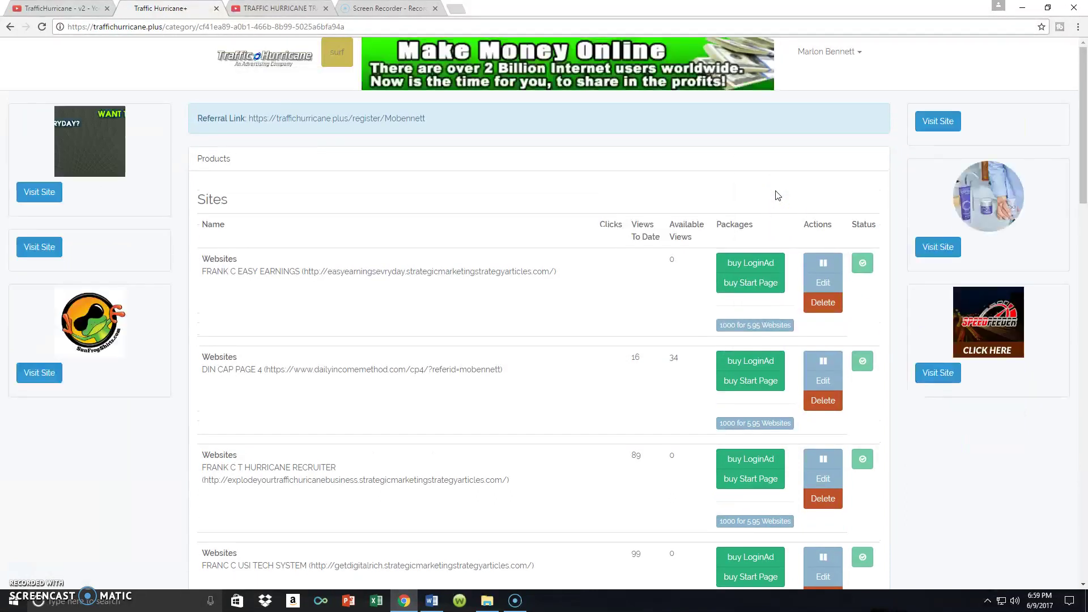
scroll(649, 213, down, 4)
scroll(650, 213, down, 10)
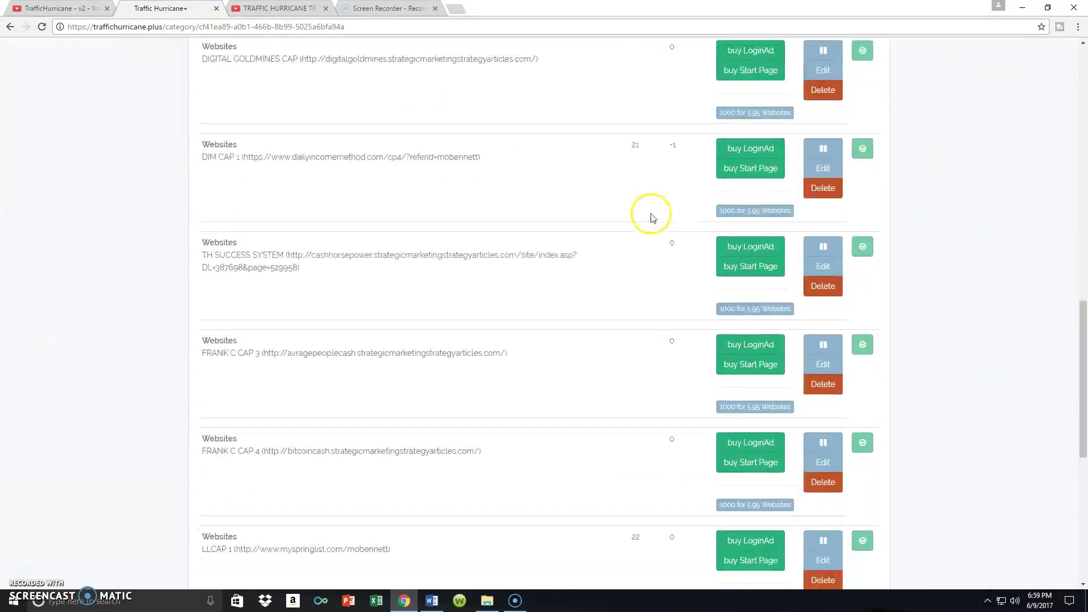
scroll(652, 211, up, 10)
scroll(687, 118, up, 5)
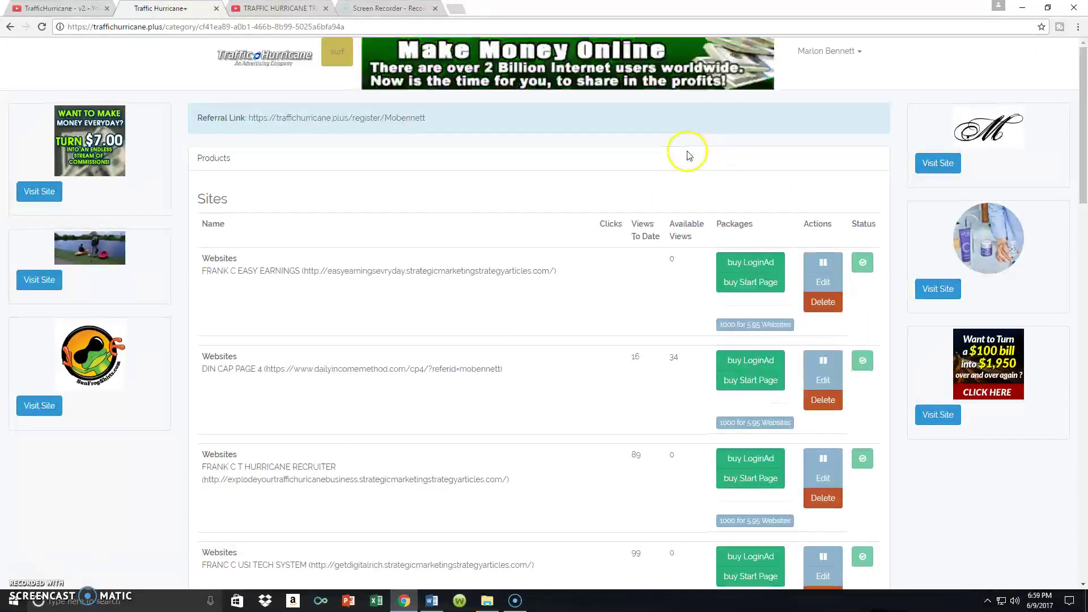
scroll(688, 151, down, 4)
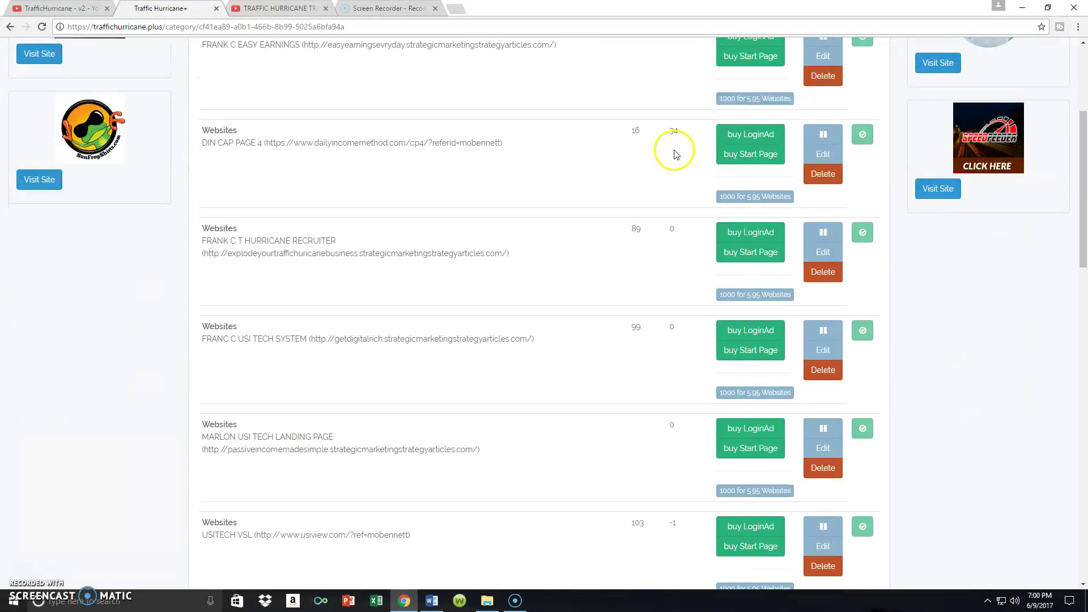
scroll(564, 182, down, 3)
scroll(564, 183, down, 2)
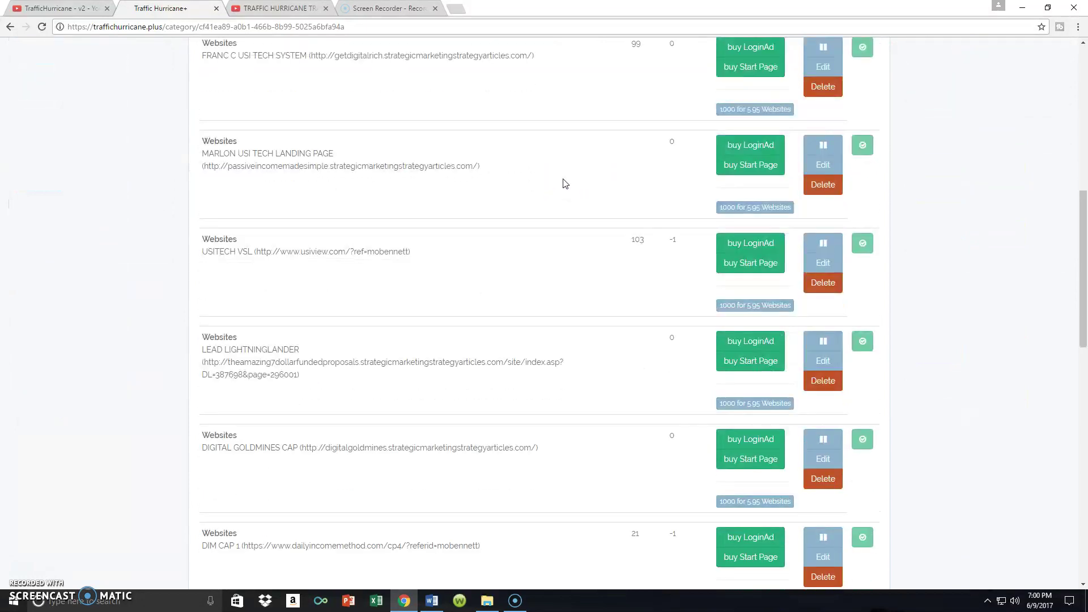
scroll(565, 183, down, 8)
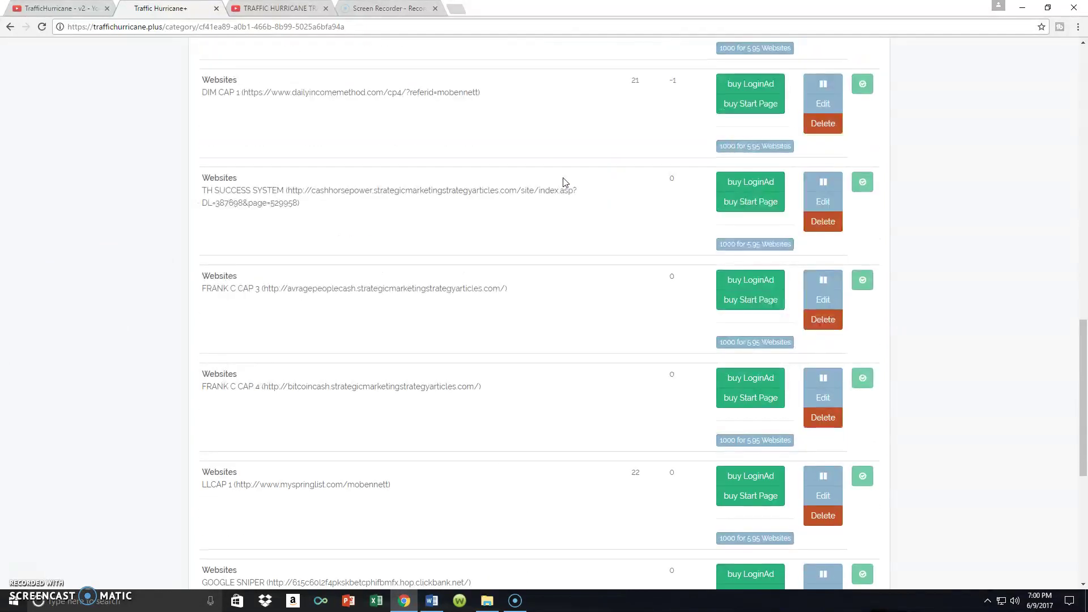
scroll(565, 183, down, 6)
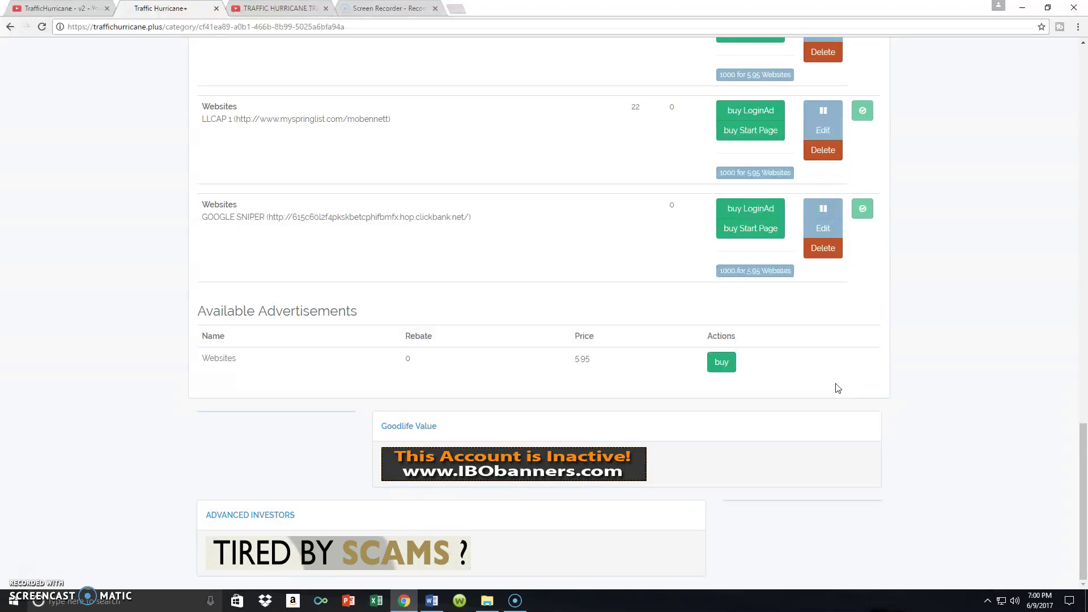
- Start buying a new Websites ad from Available Advertisements
scroll(867, 345, up, 10)
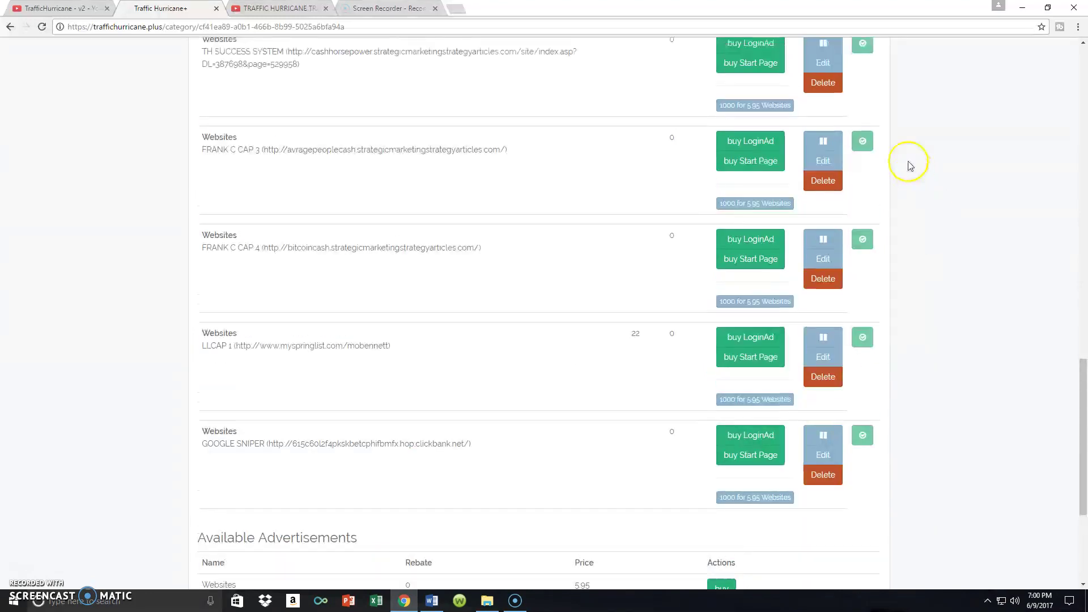
scroll(700, 158, down, 10)
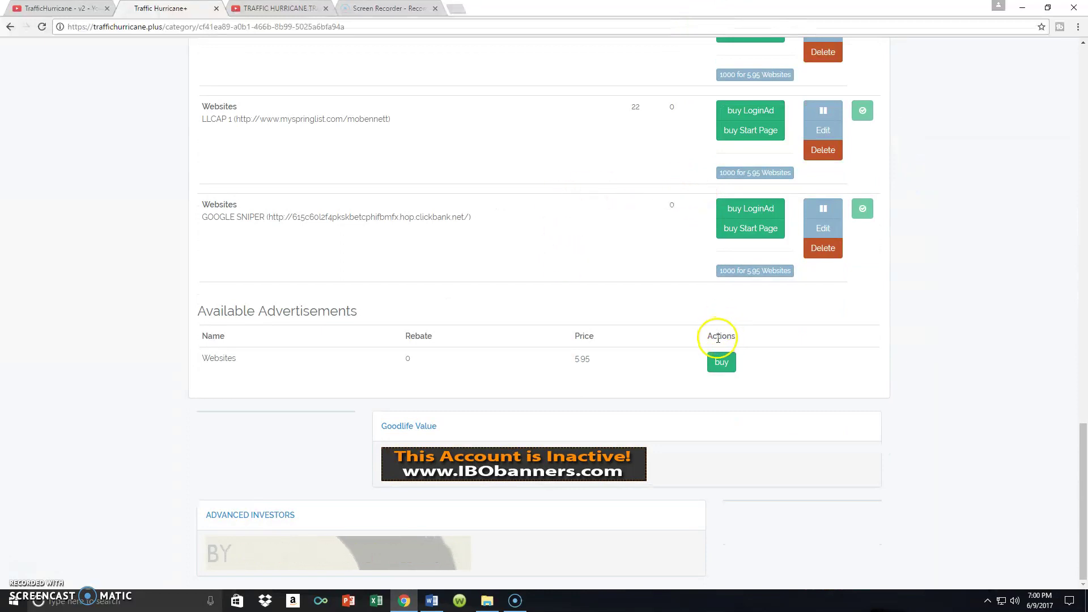
click(721, 362)
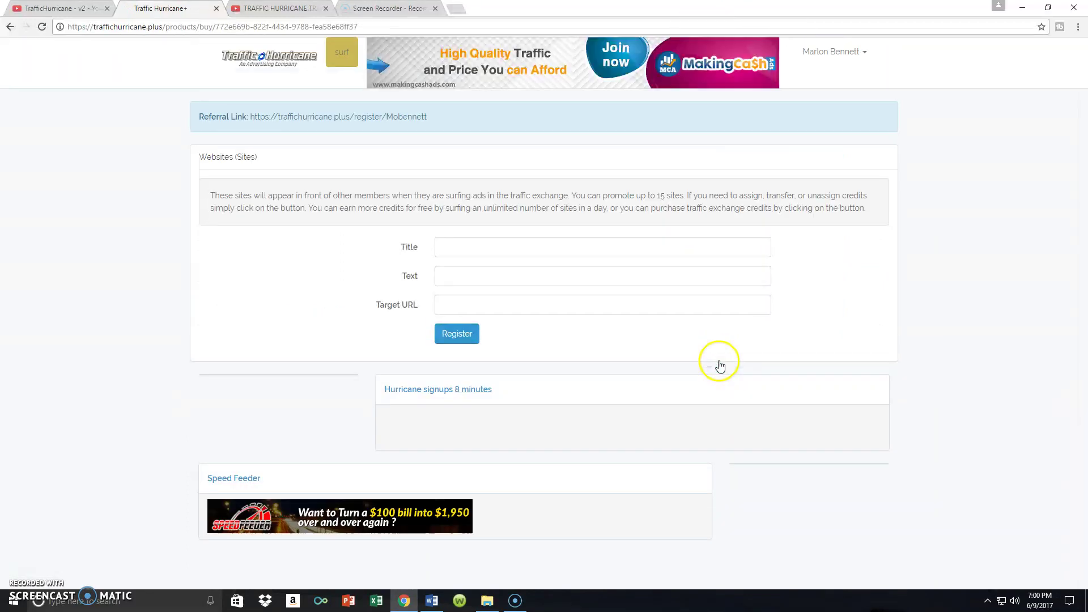
- Enter 'GENERICS SITE' as the ad title, fixing the misspelling with the spelling suggestion
click(487, 250)
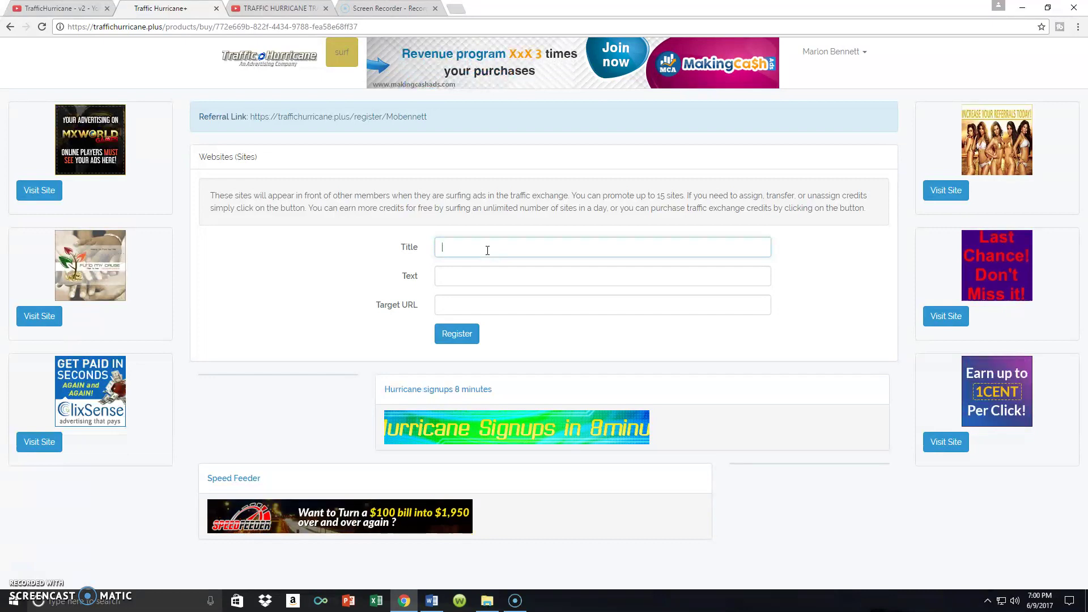
text(ENE)
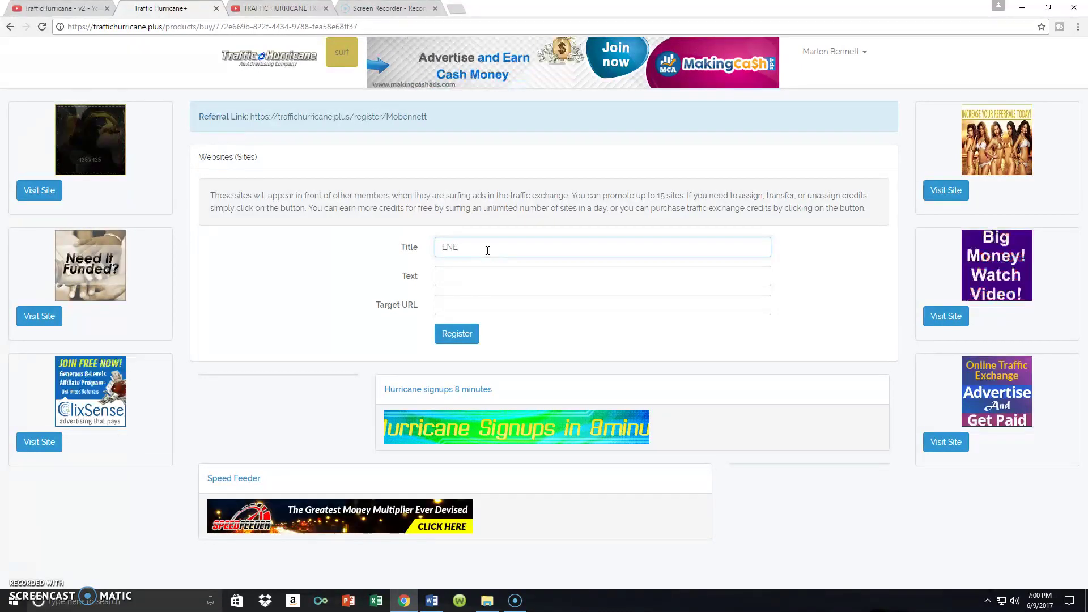
key(BackSpace)
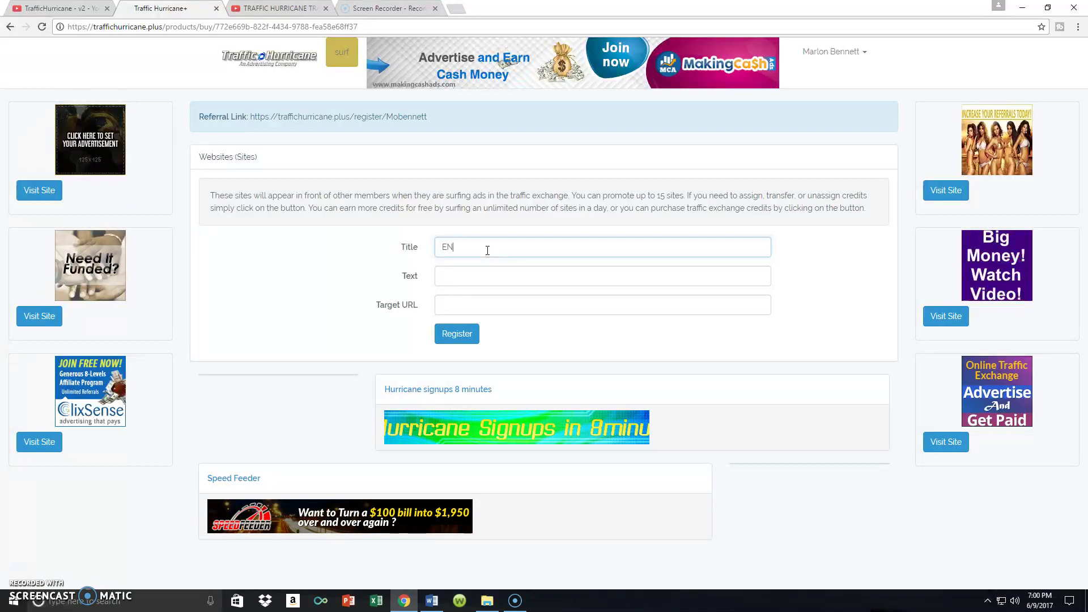
text(GENERIS)
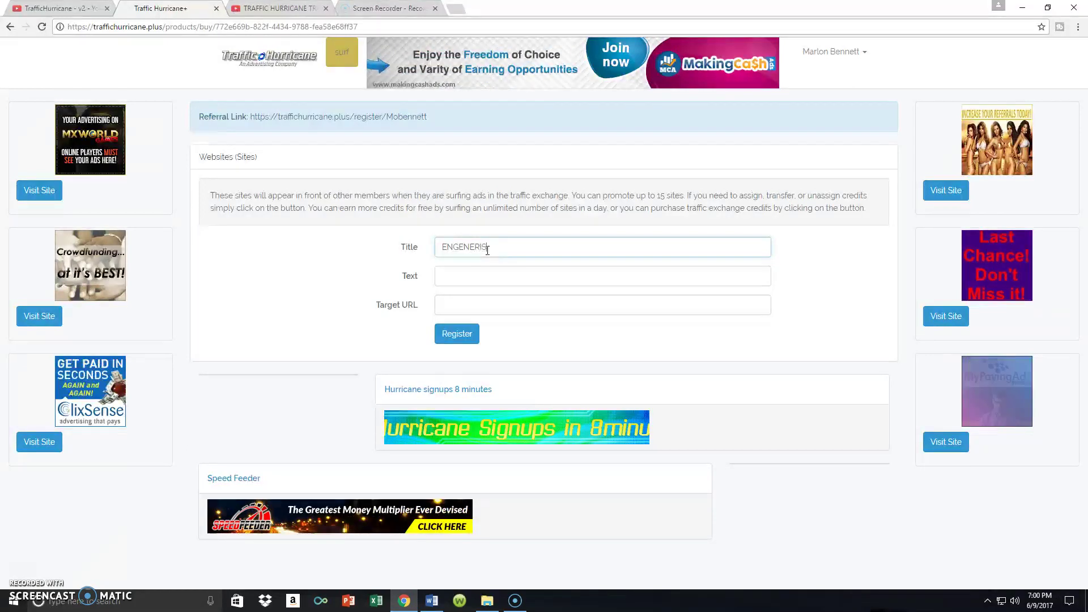
text( SITE)
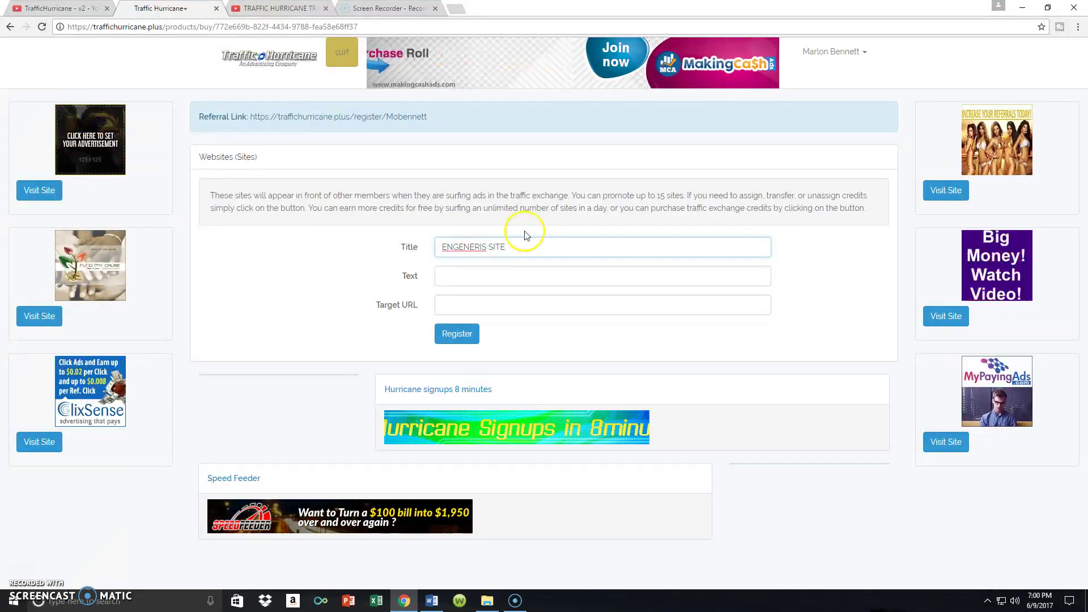
right_click(469, 253)
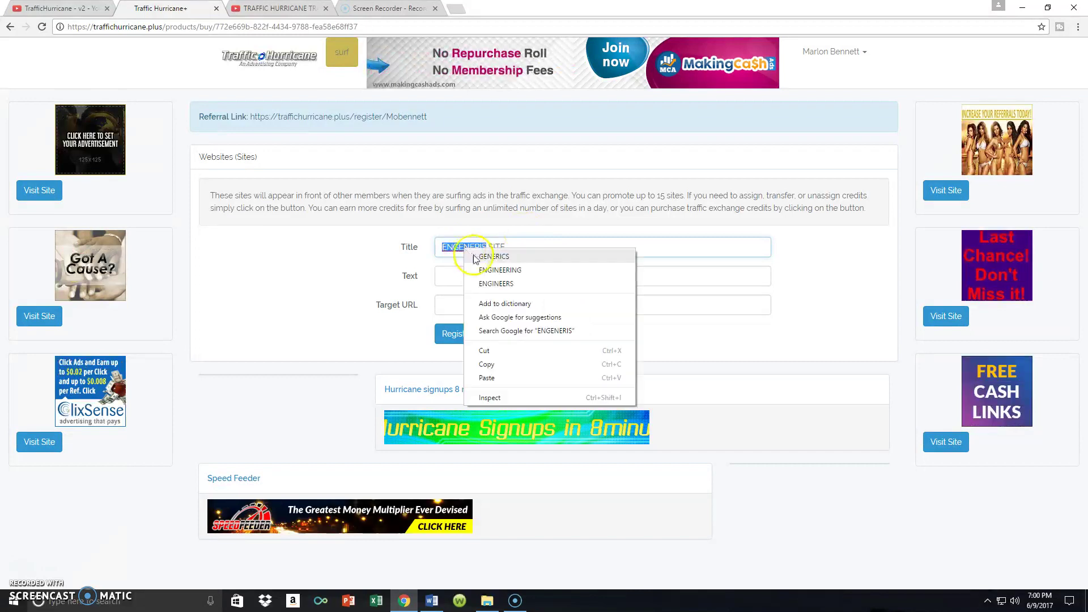
click(528, 249)
- Copy the title 'GENERICS SITE' into the ad's Text field
drag(528, 248, 389, 244)
key(ctrl+c)
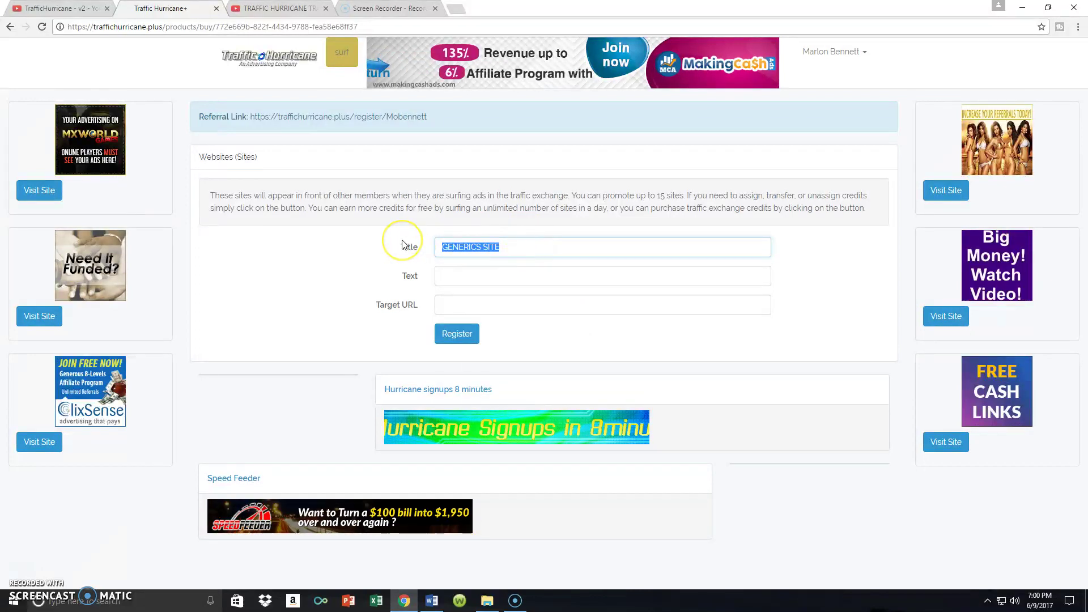
click(471, 274)
right_click(472, 277)
click(521, 347)
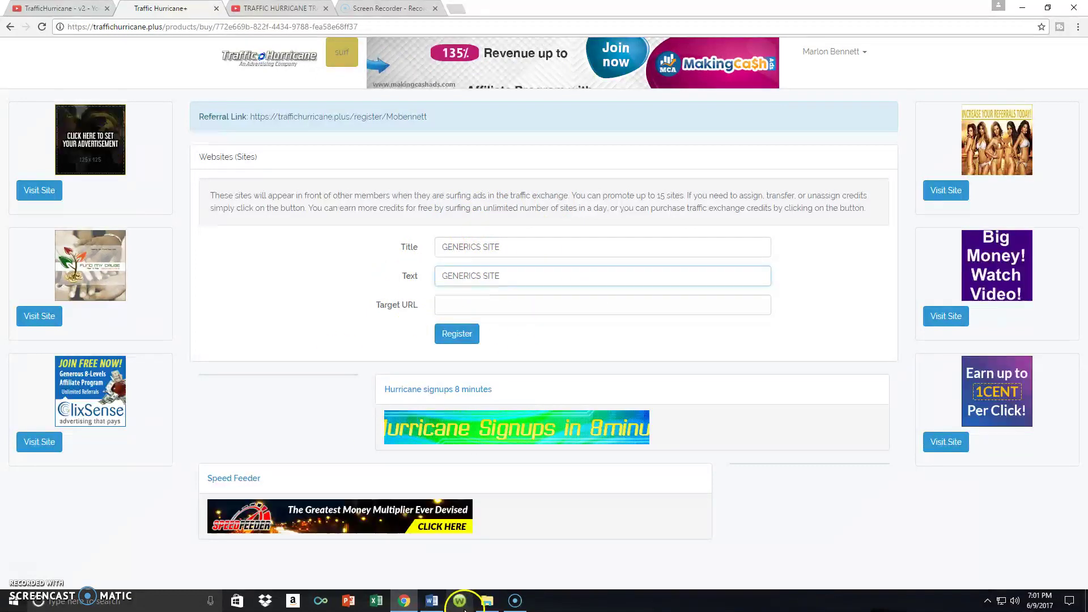
- Copy the easypasiveincome URL line from the Word notes
click(432, 601)
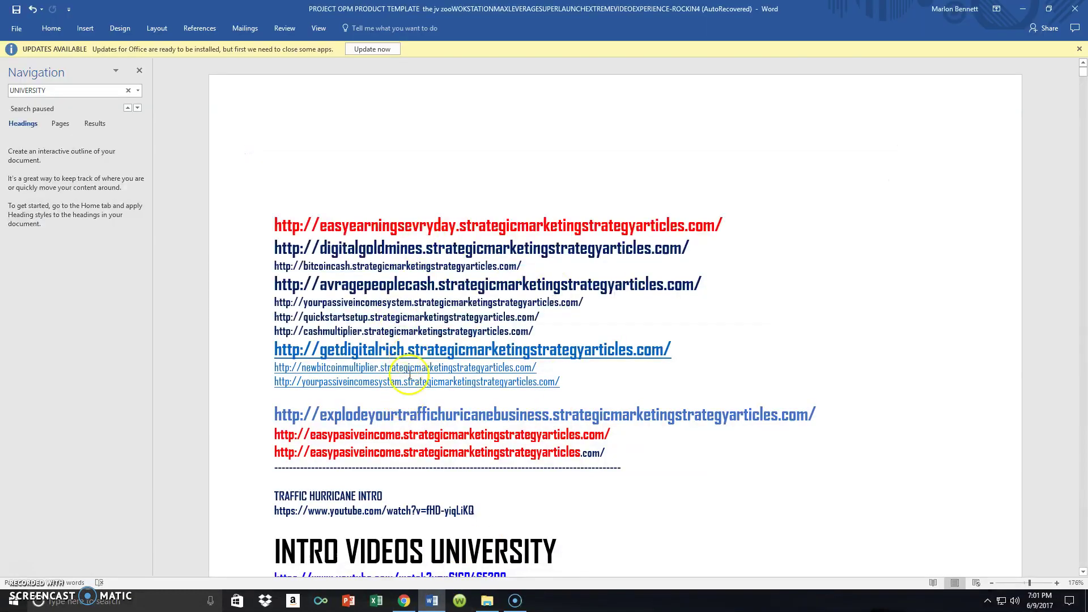
triple_click(335, 438)
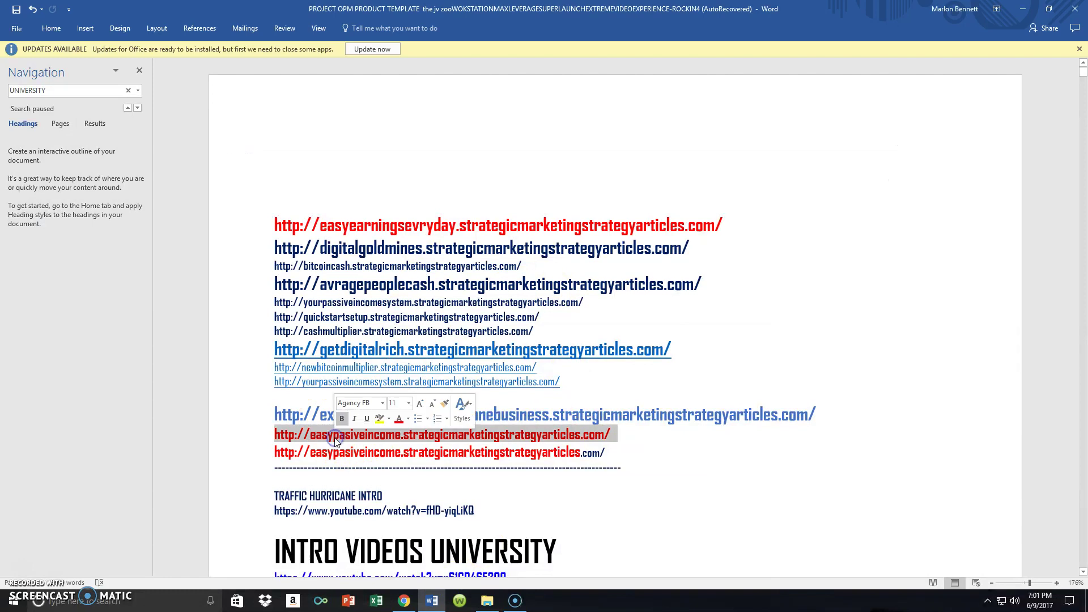
key(ctrl+c)
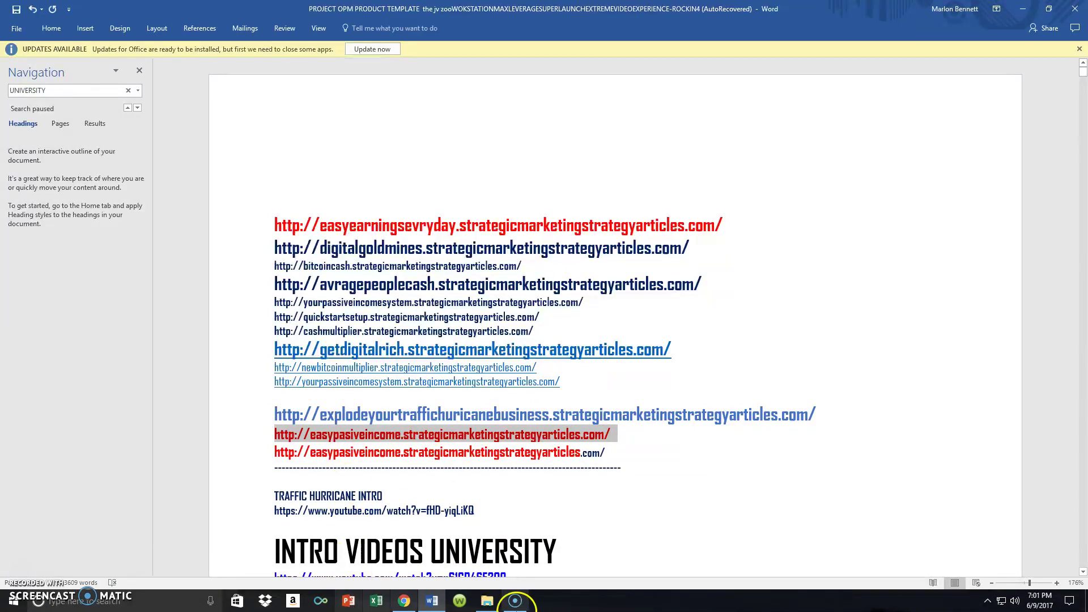
click(404, 600)
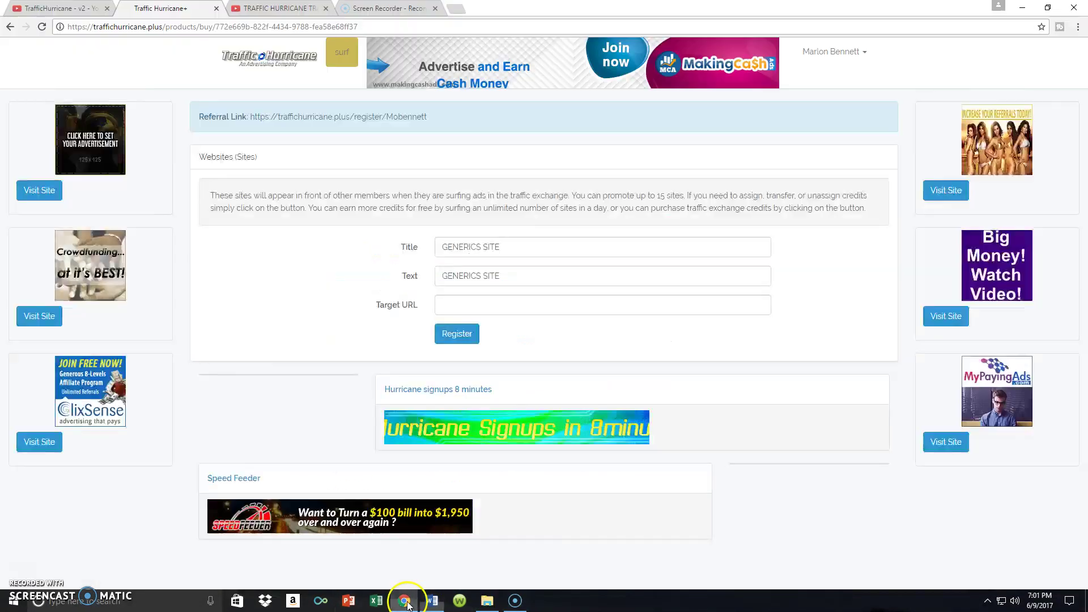
- Paste the easypasiveincome URL as Target URL and register the GENERICS SITE ad
right_click(487, 294)
click(463, 305)
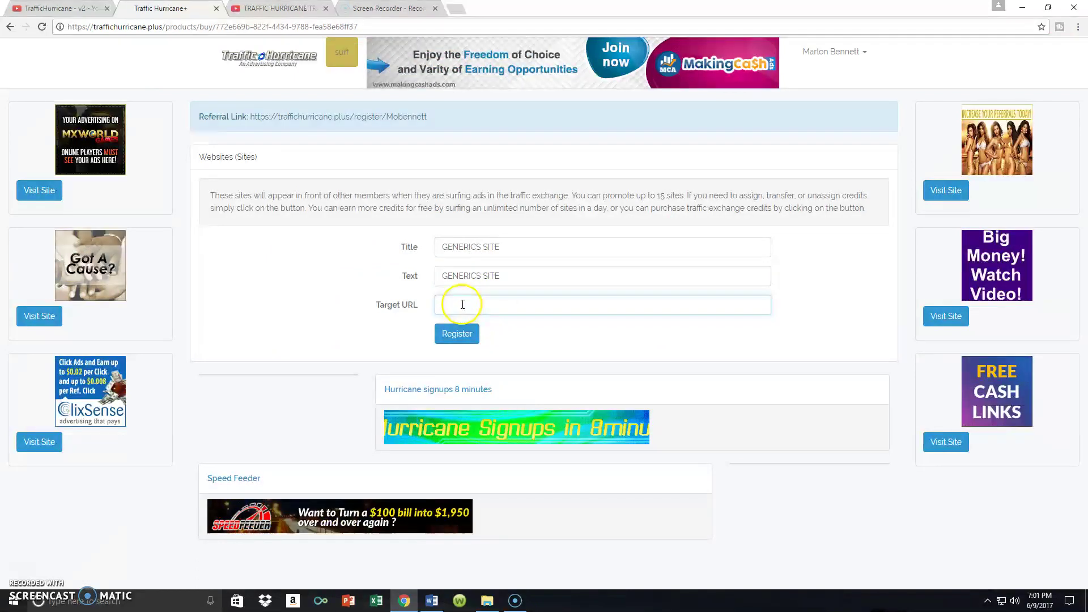
right_click(477, 305)
click(487, 365)
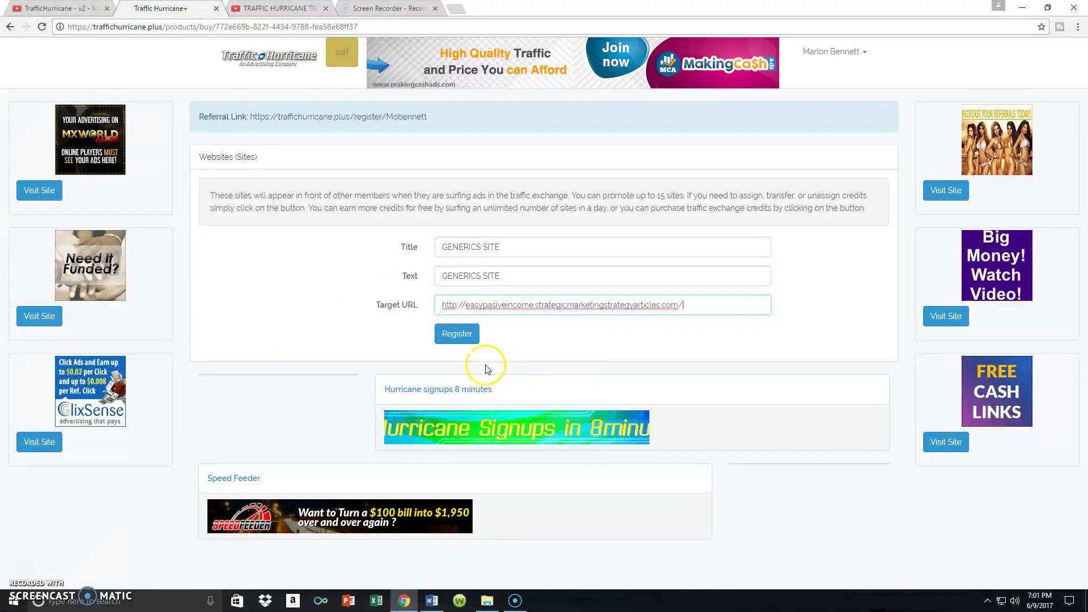
click(458, 334)
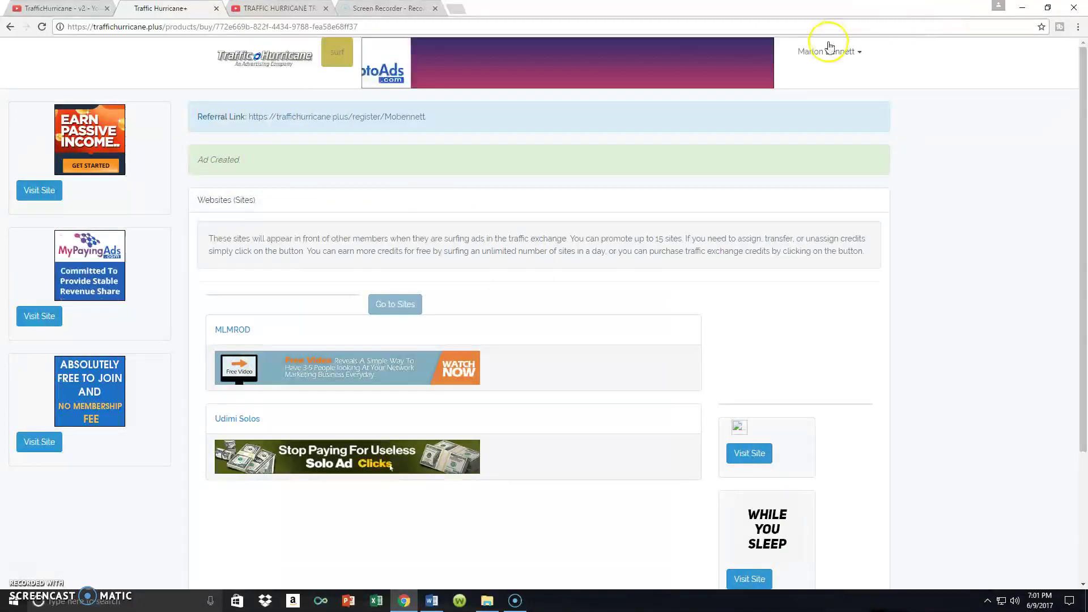
click(859, 53)
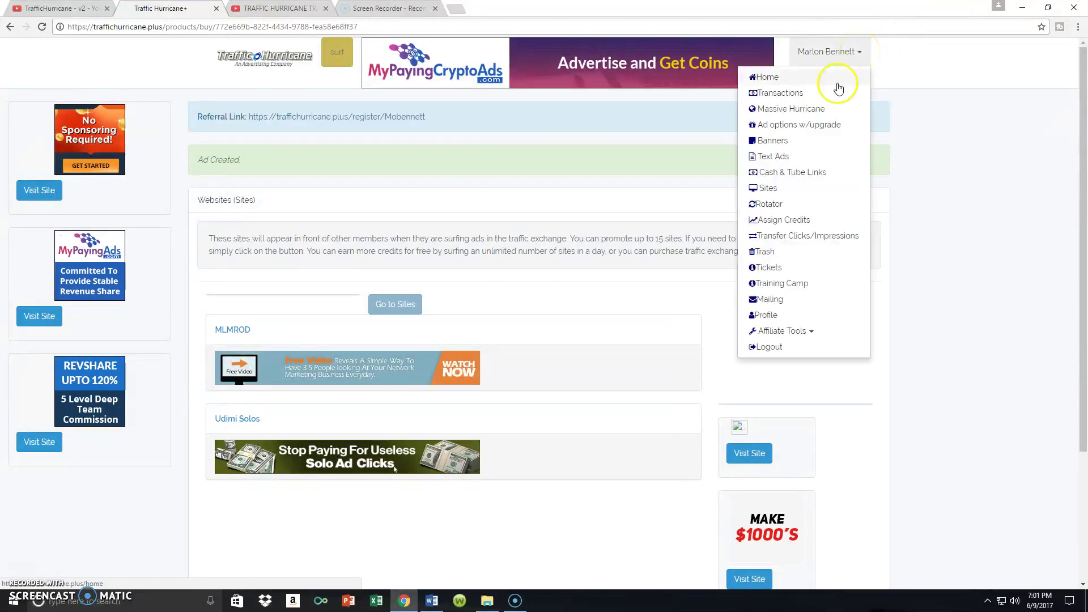
- Open the Sites list and confirm GENERICS SITE appears with 0 available views
click(785, 190)
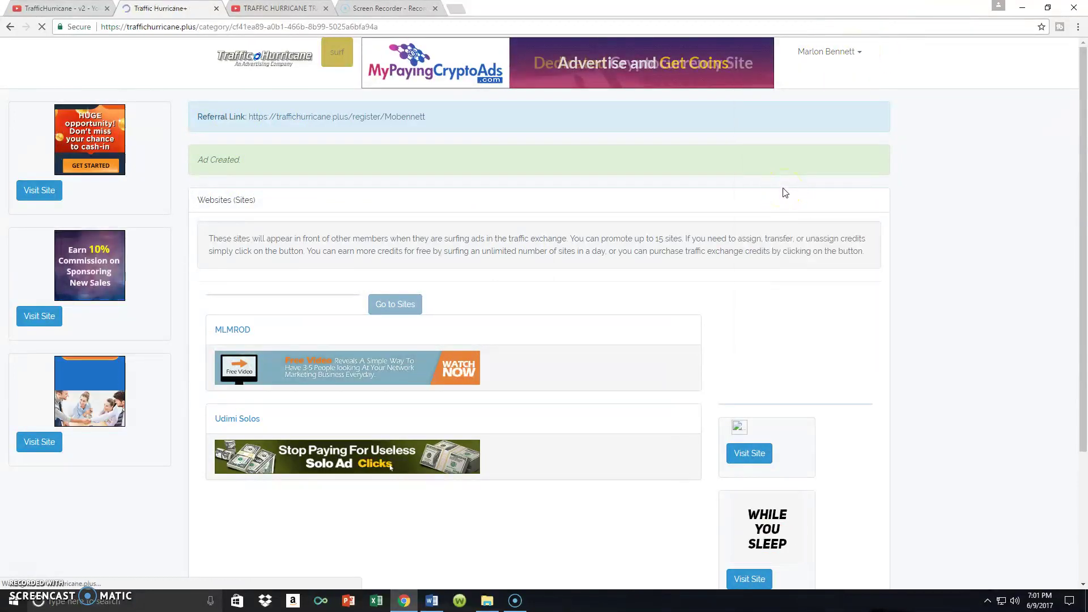
scroll(784, 192, down, 5)
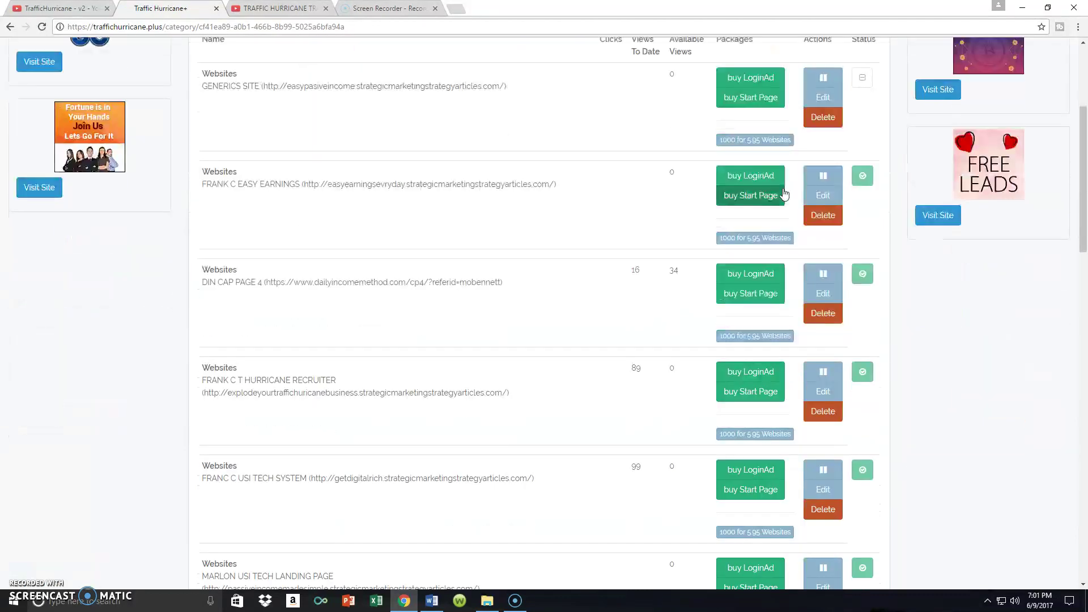
scroll(784, 193, down, 8)
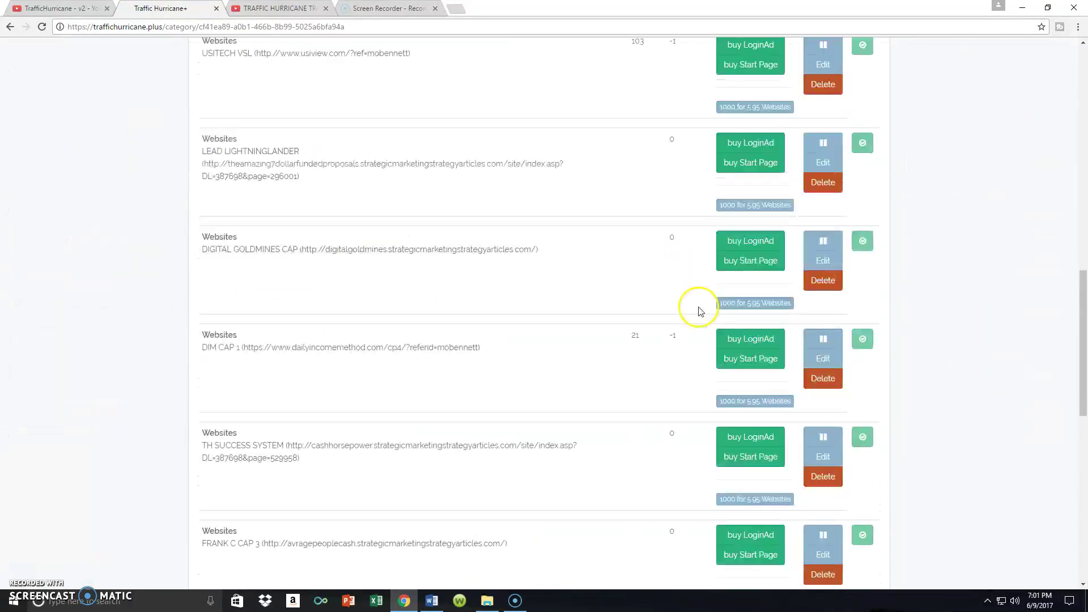
scroll(1035, 123, up, 9)
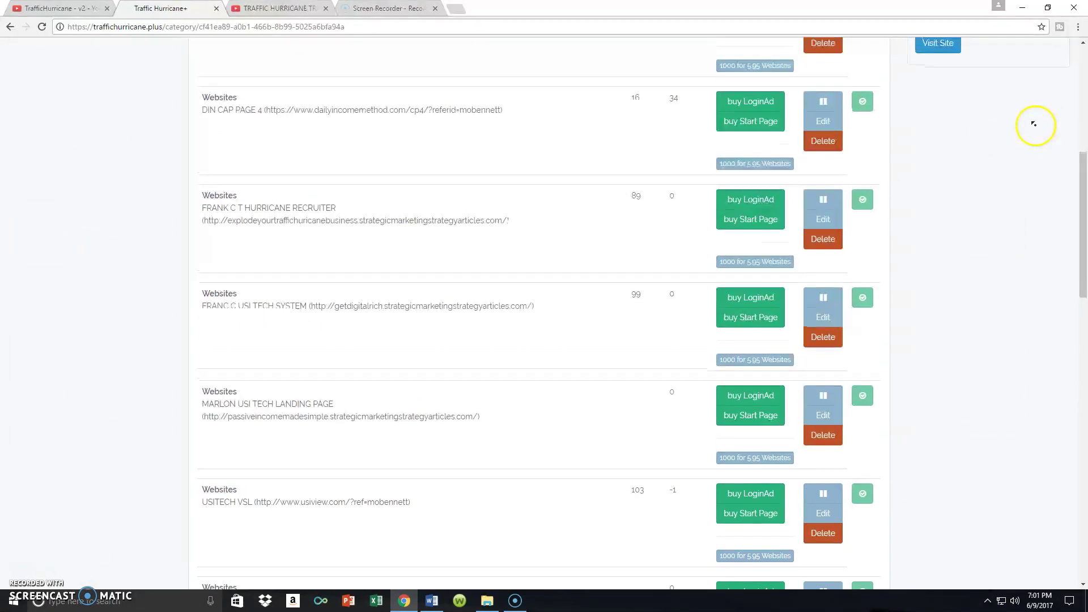
scroll(1034, 119, up, 4)
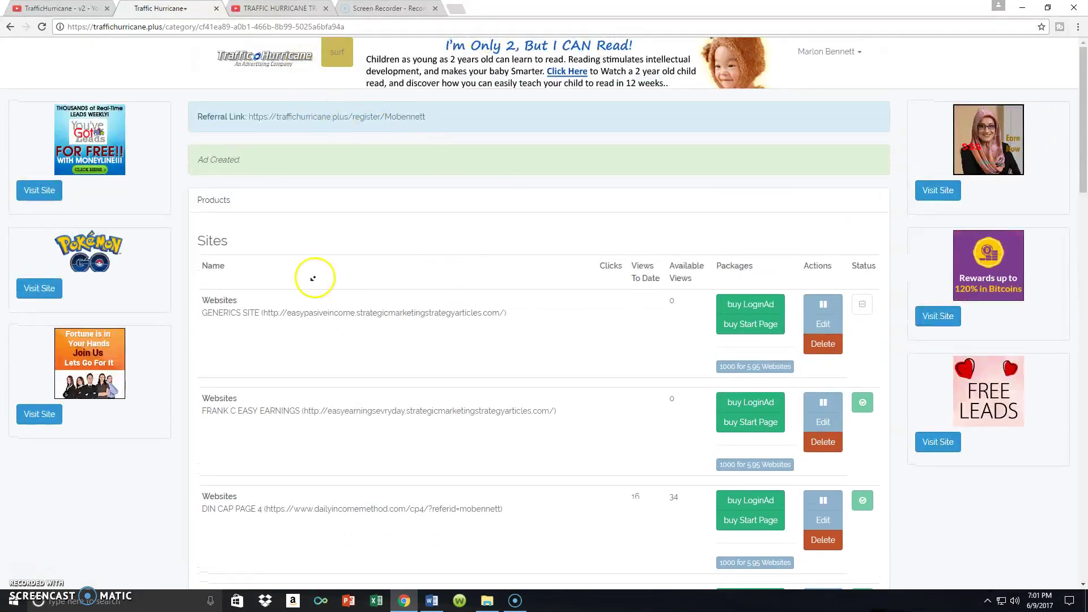
scroll(283, 295, down, 20)
scroll(1062, 165, up, 20)
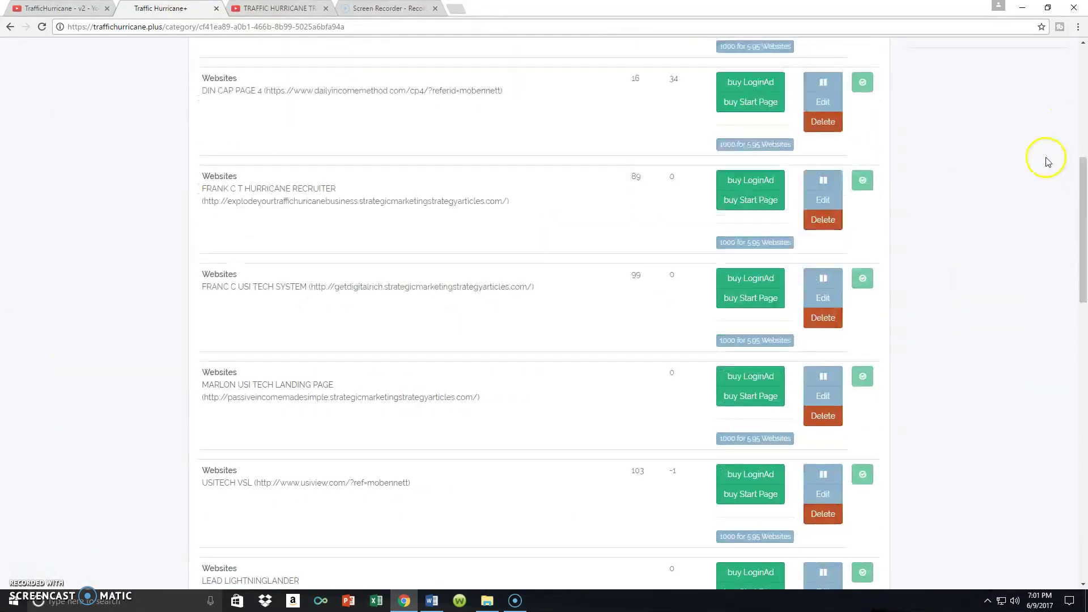
scroll(1061, 231, down, 7)
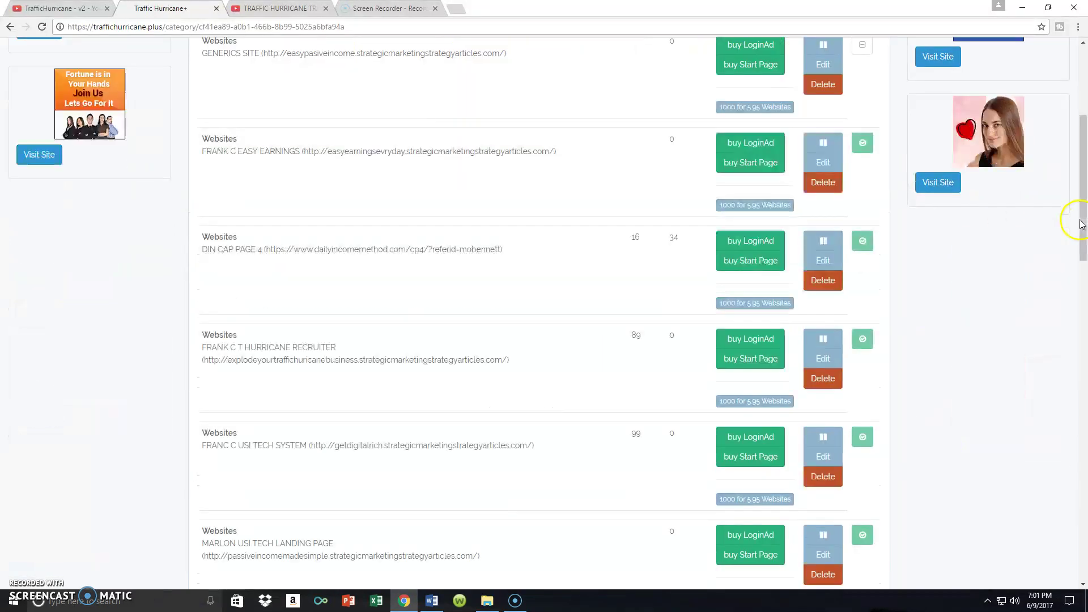
scroll(1021, 183, up, 7)
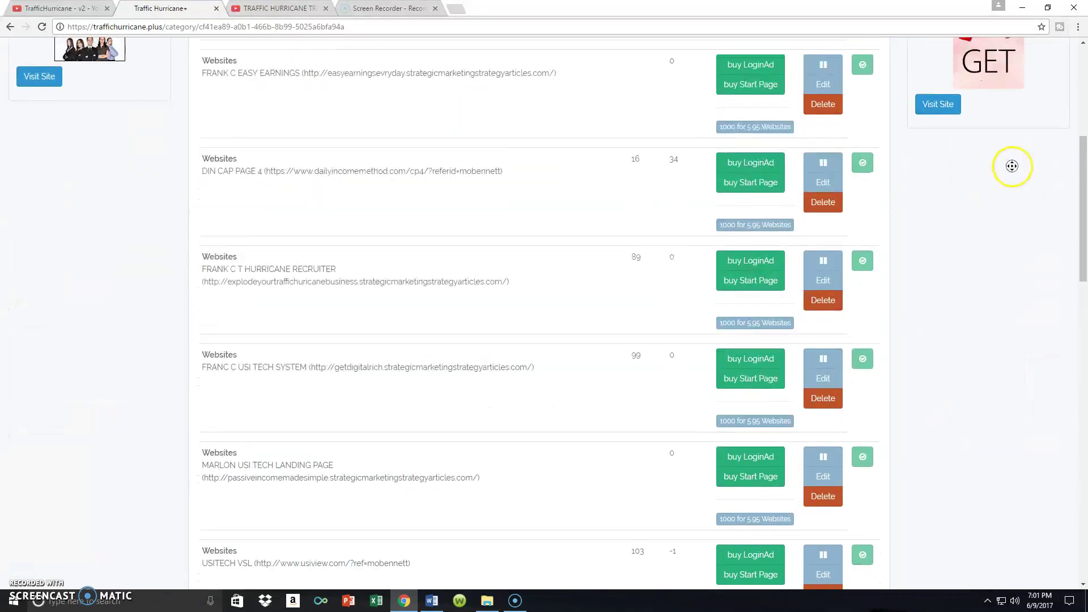
scroll(258, 304, down, 13)
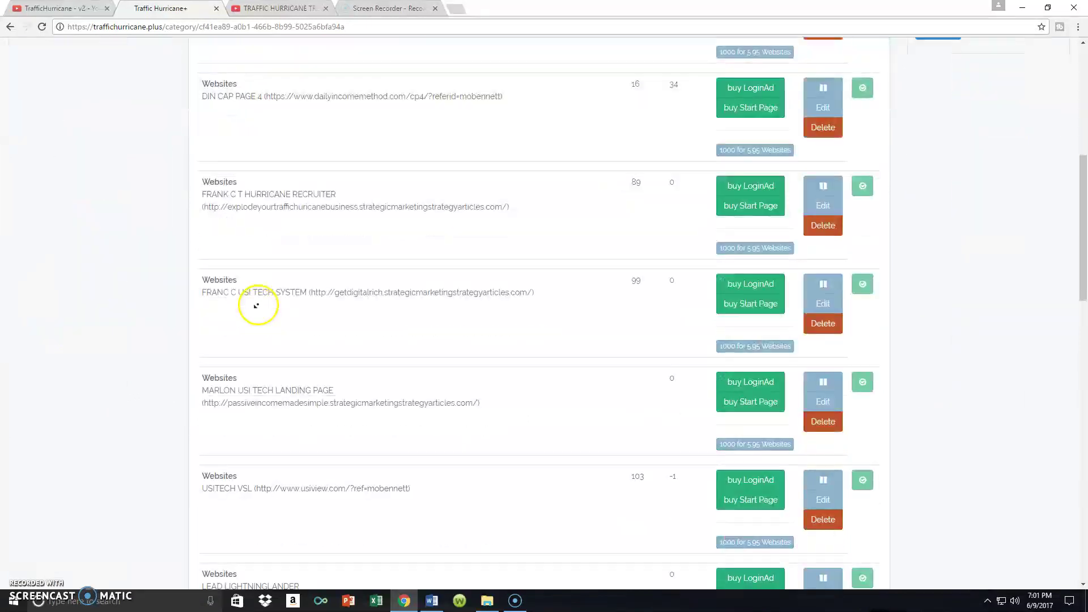
scroll(539, 68, up, 11)
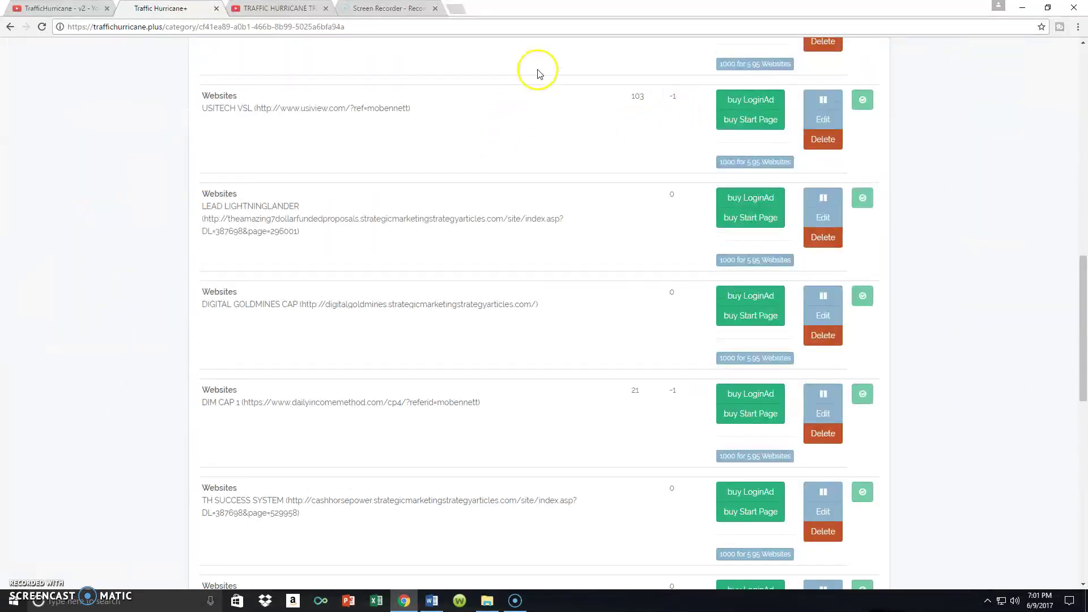
scroll(541, 72, up, 3)
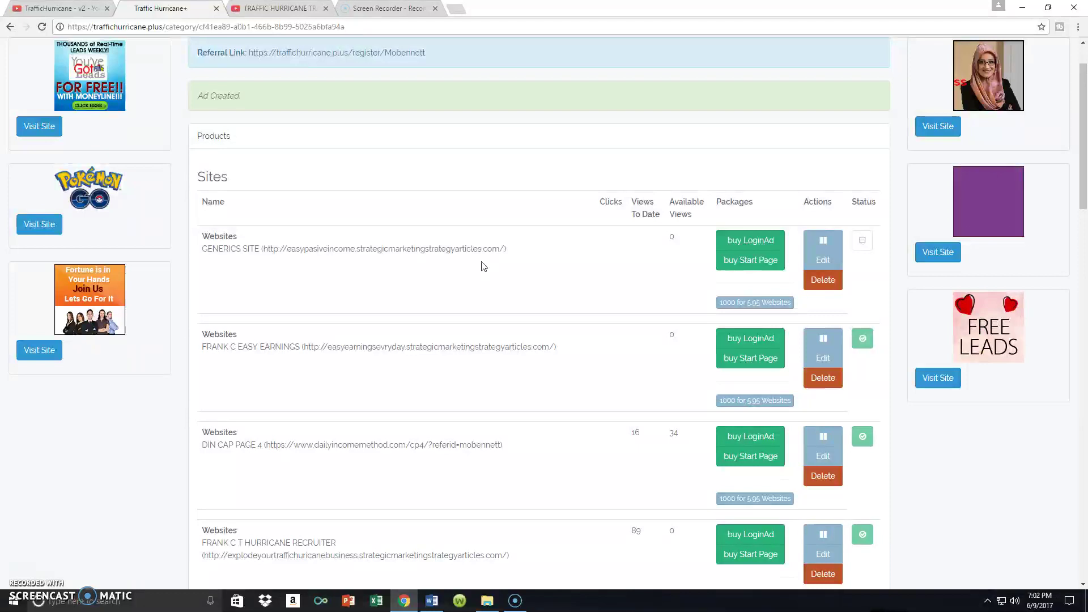
click(909, 159)
scroll(910, 163, up, 2)
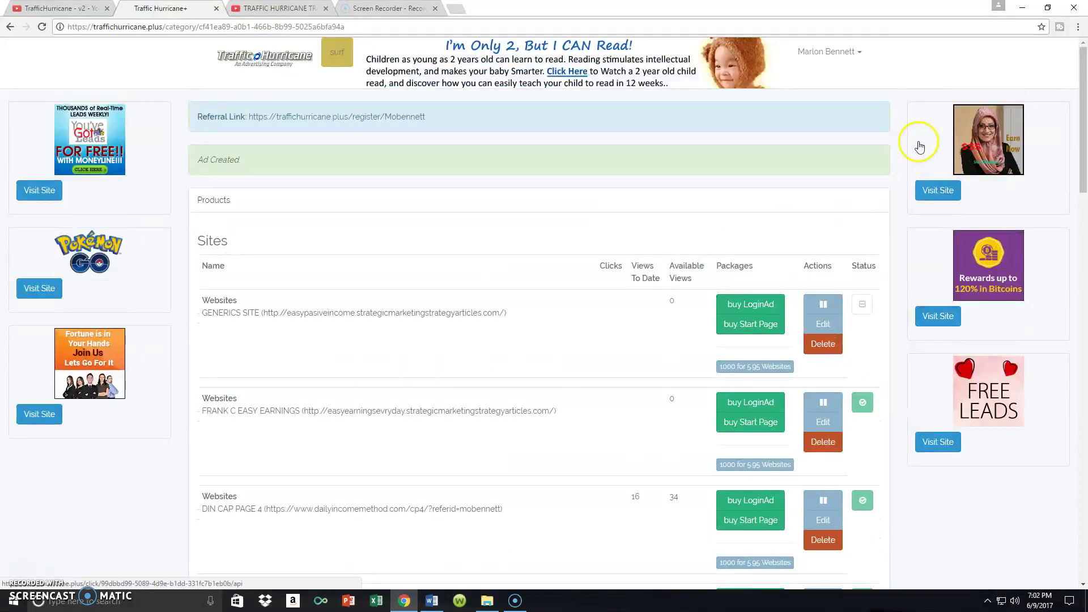
- Go to the Home dashboard and start surfing member ads with Surf Now
click(857, 52)
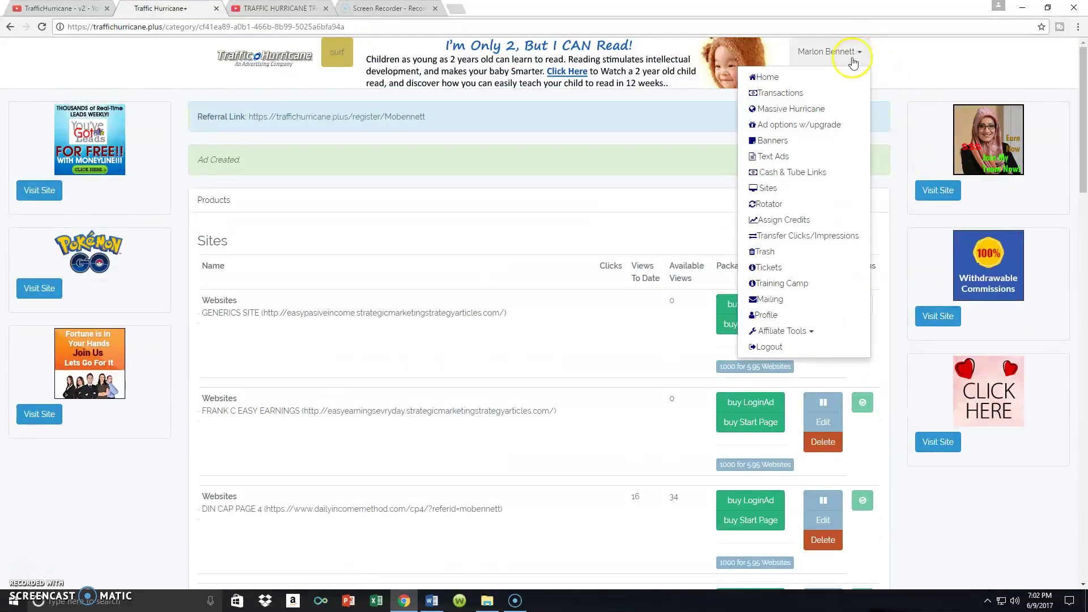
click(790, 80)
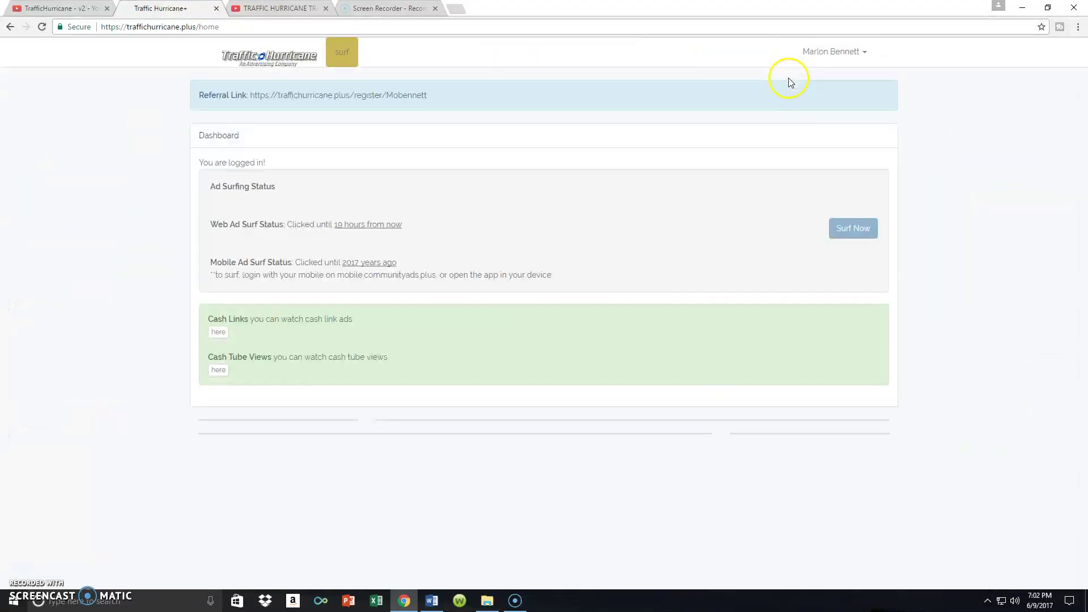
click(842, 253)
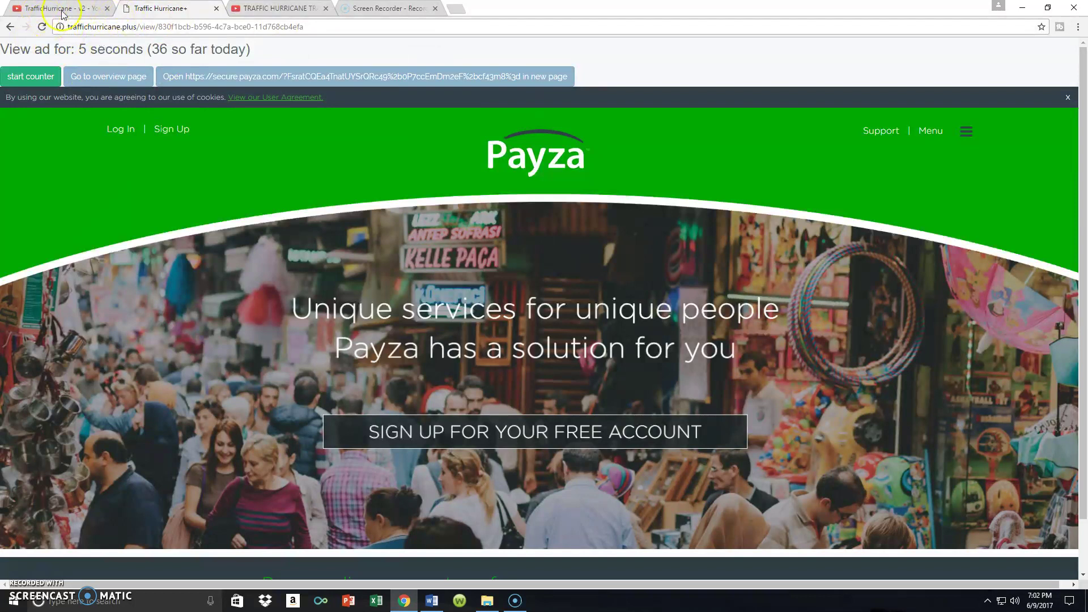
- Run the view timers on the Payza, MoneyLine and Gladiacoin ads, reaching 40 viewed today
click(31, 77)
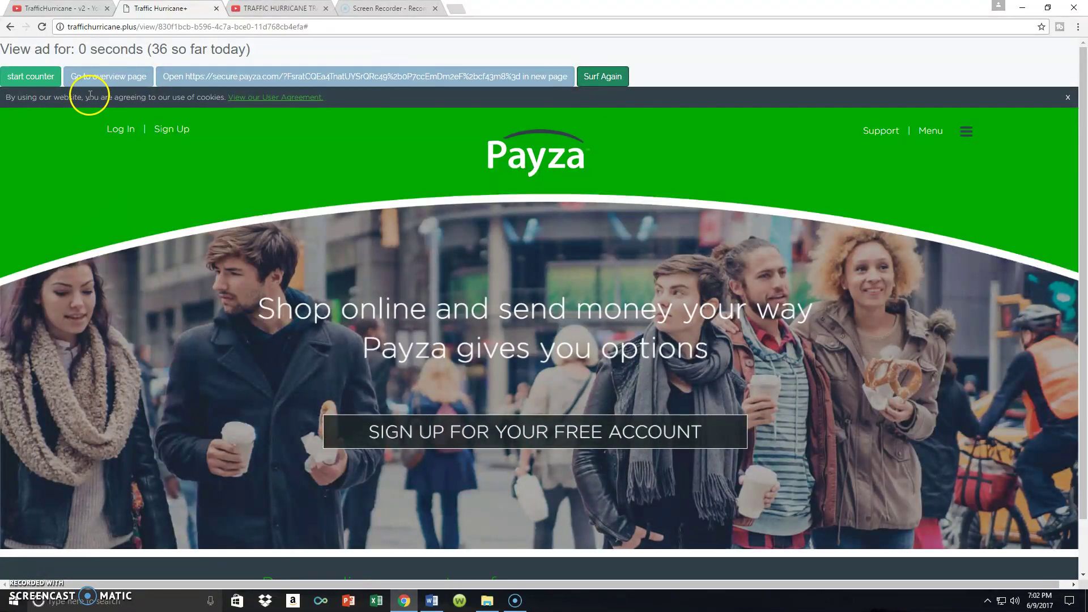
click(604, 80)
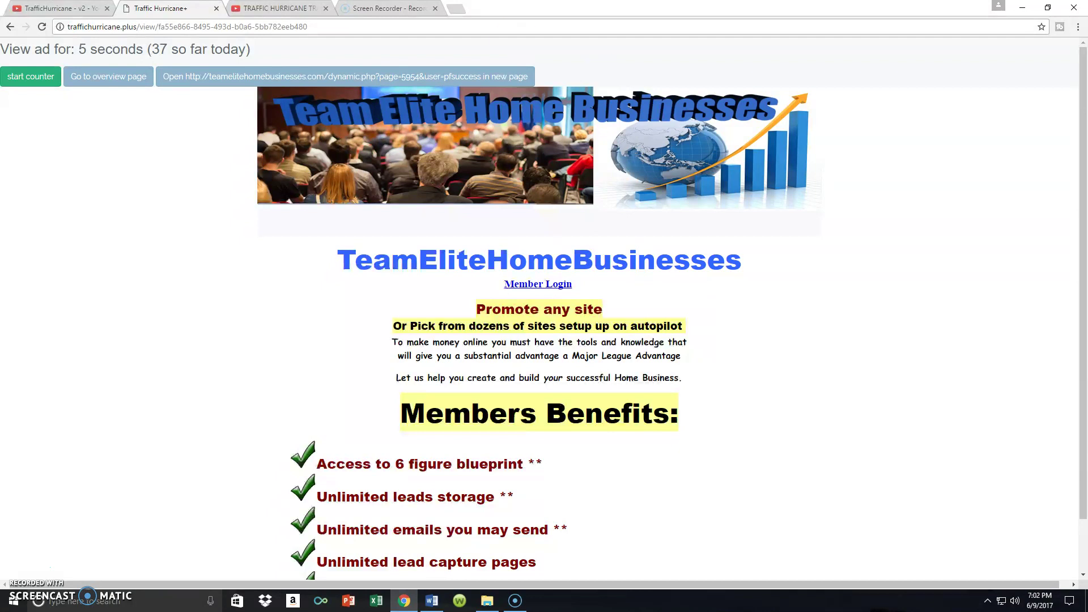
click(48, 82)
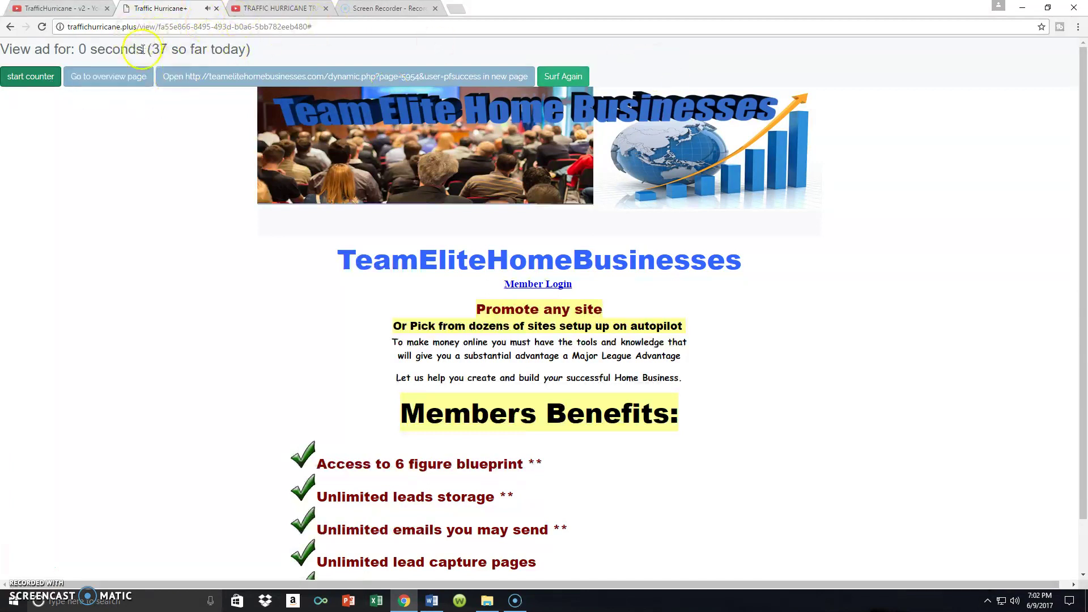
click(554, 78)
click(426, 68)
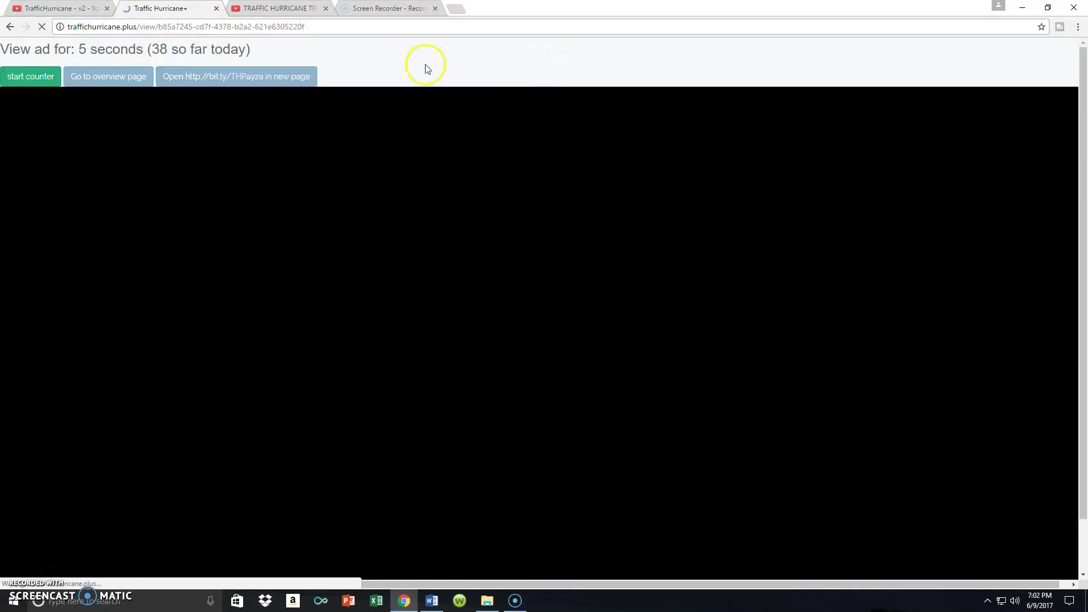
click(55, 74)
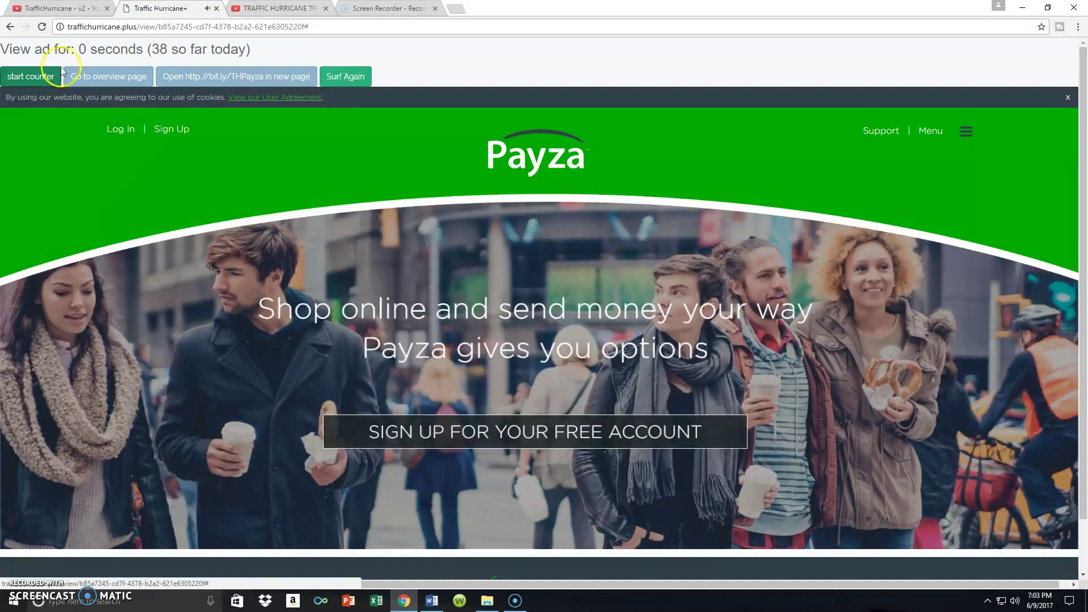
click(336, 77)
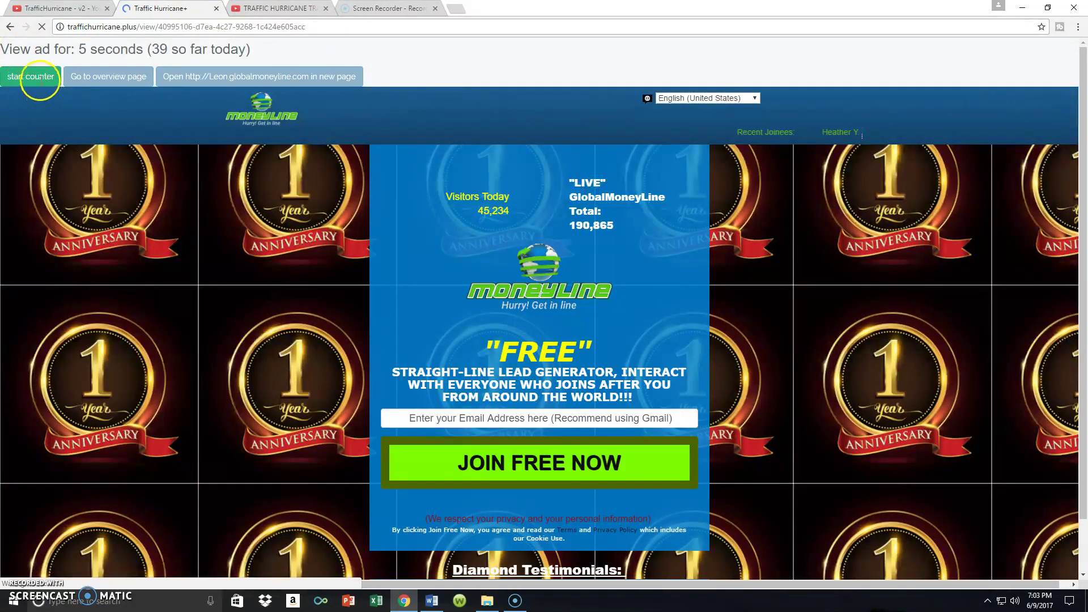
click(40, 79)
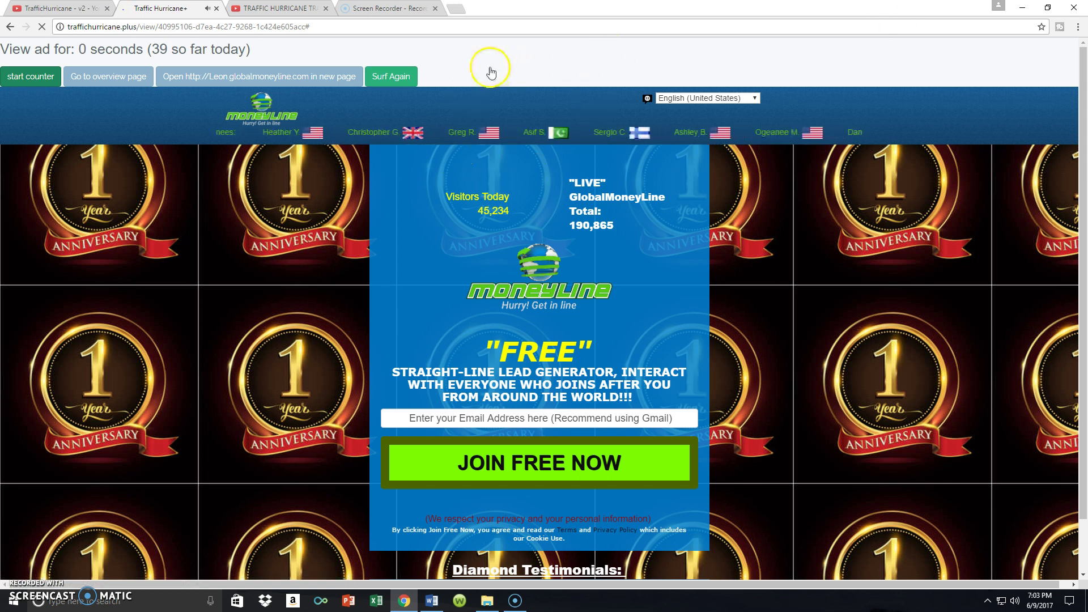
click(408, 80)
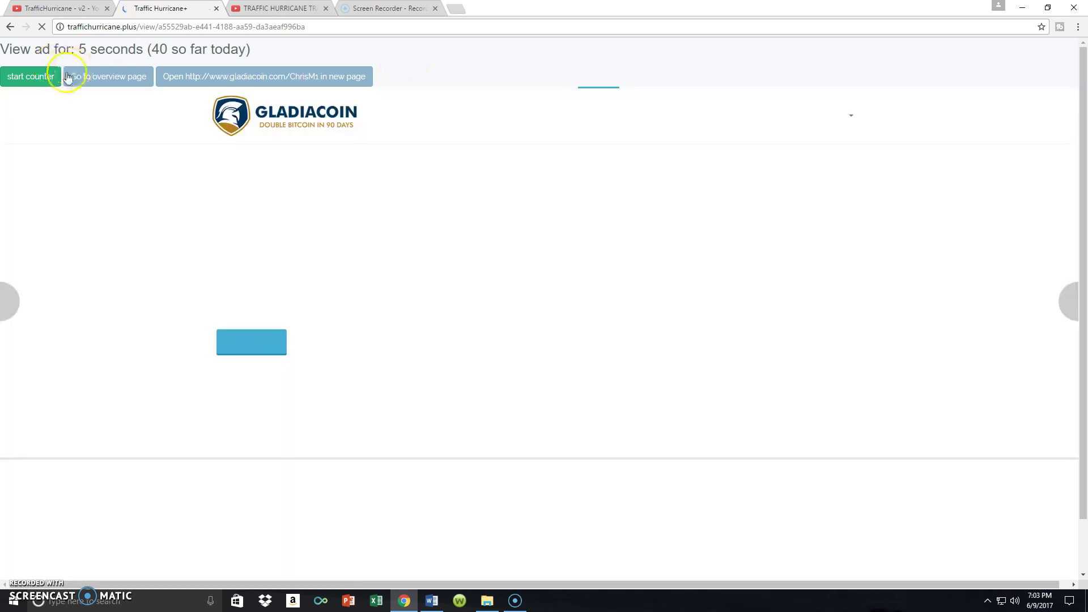
click(39, 72)
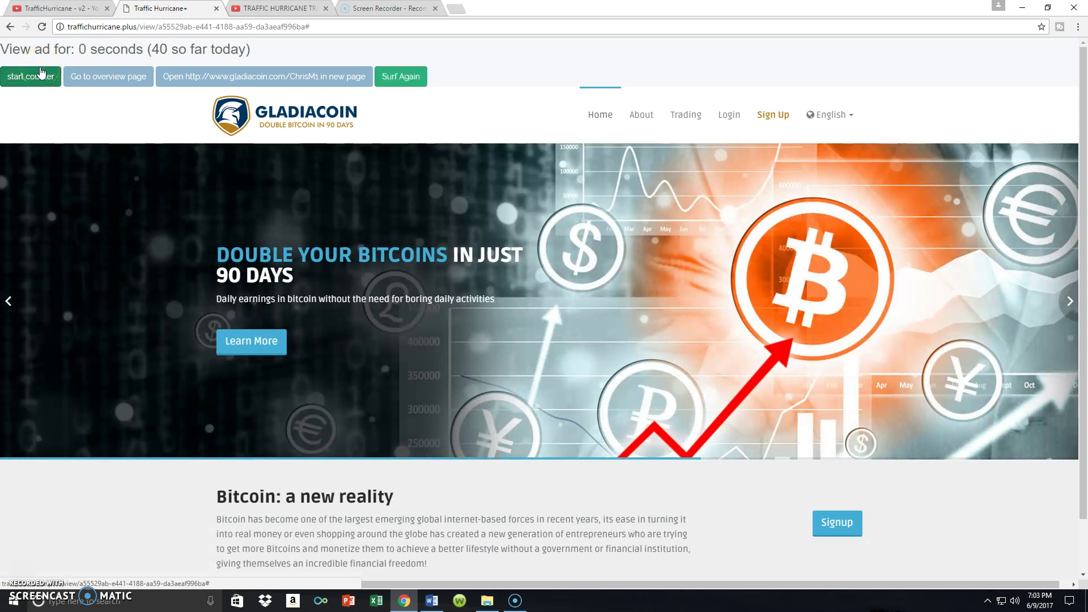
click(402, 81)
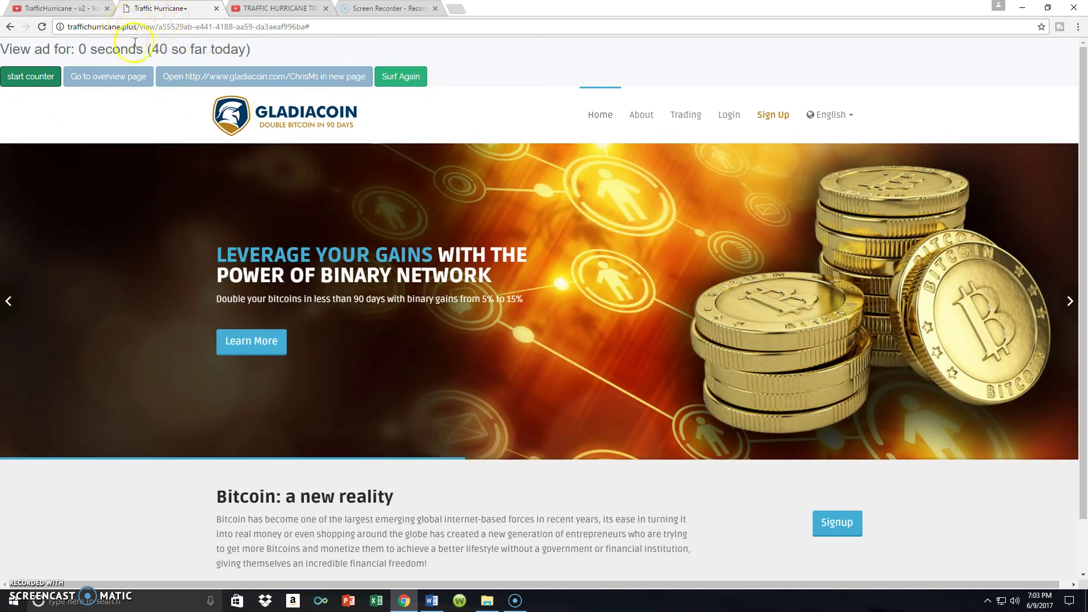
- Return to the dashboard and open the credit assignment page
click(113, 80)
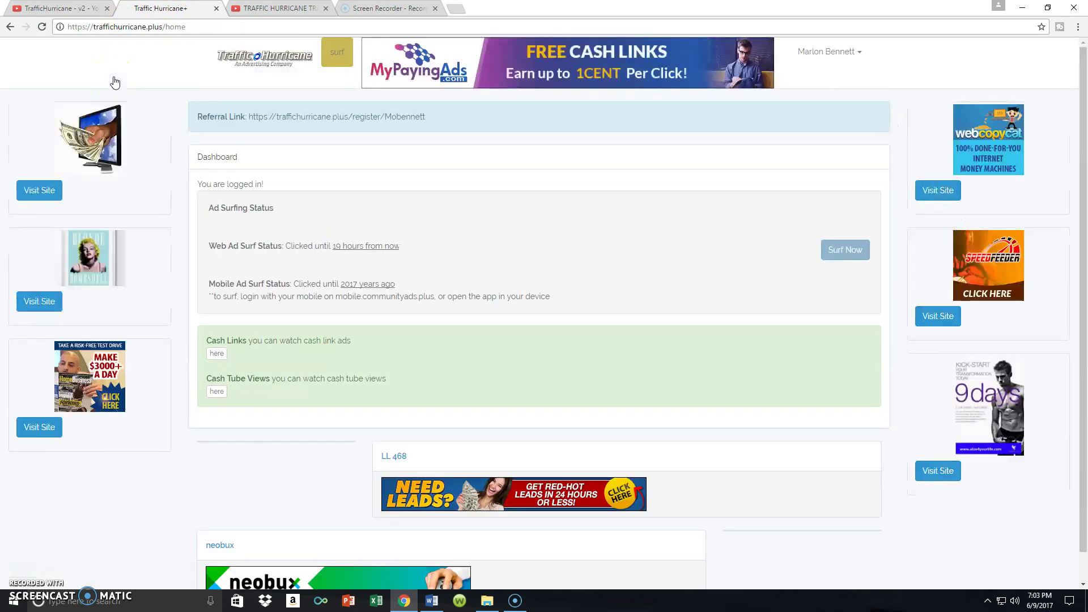
click(859, 57)
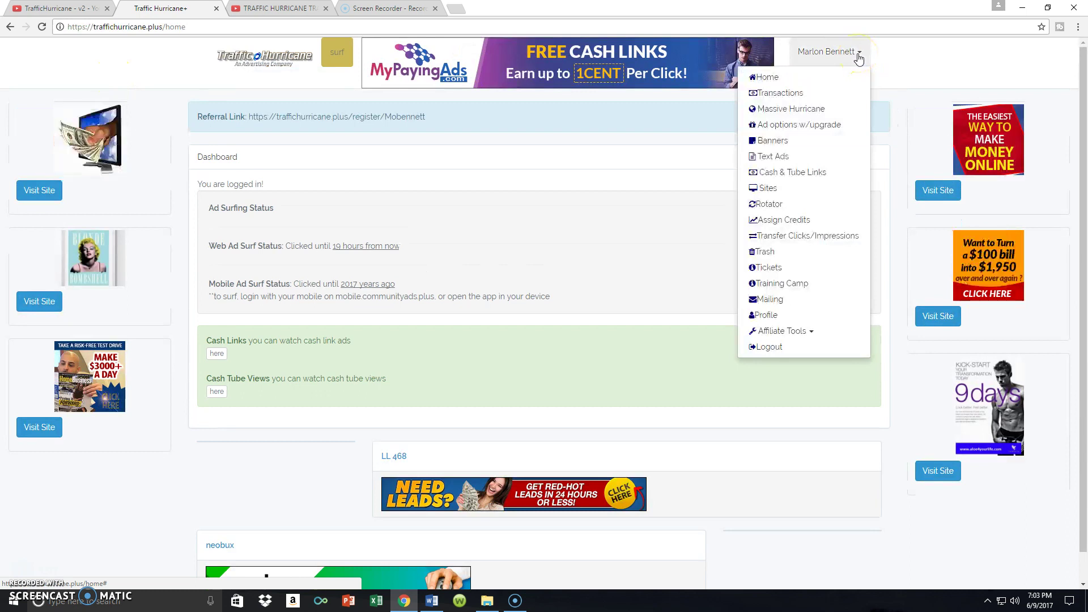
click(788, 221)
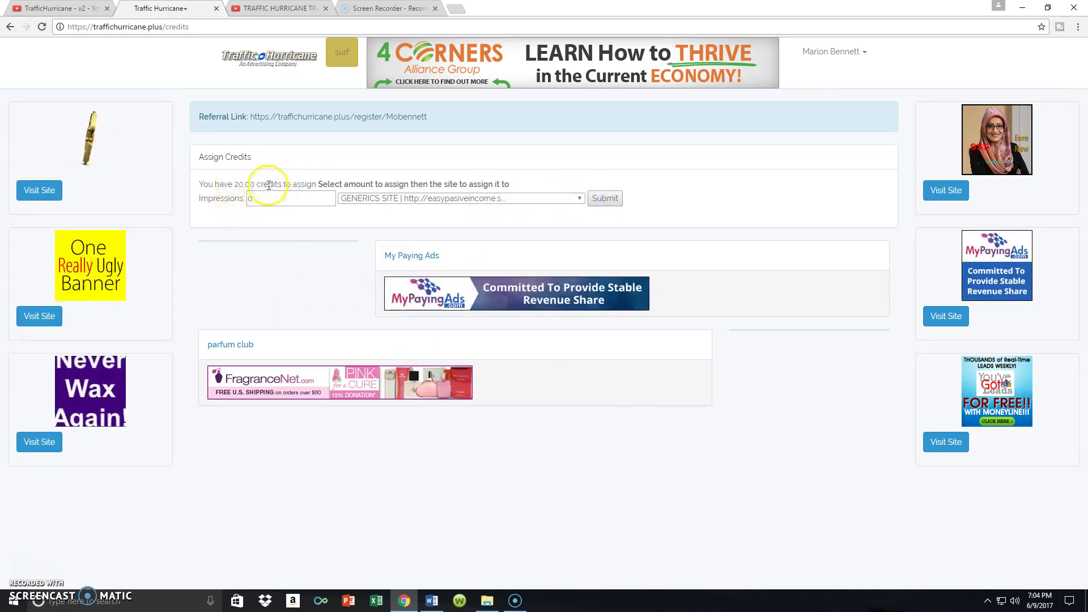
- Assign 20 credits as impressions to GENERICS SITE, leaving 0.00 credits
click(581, 198)
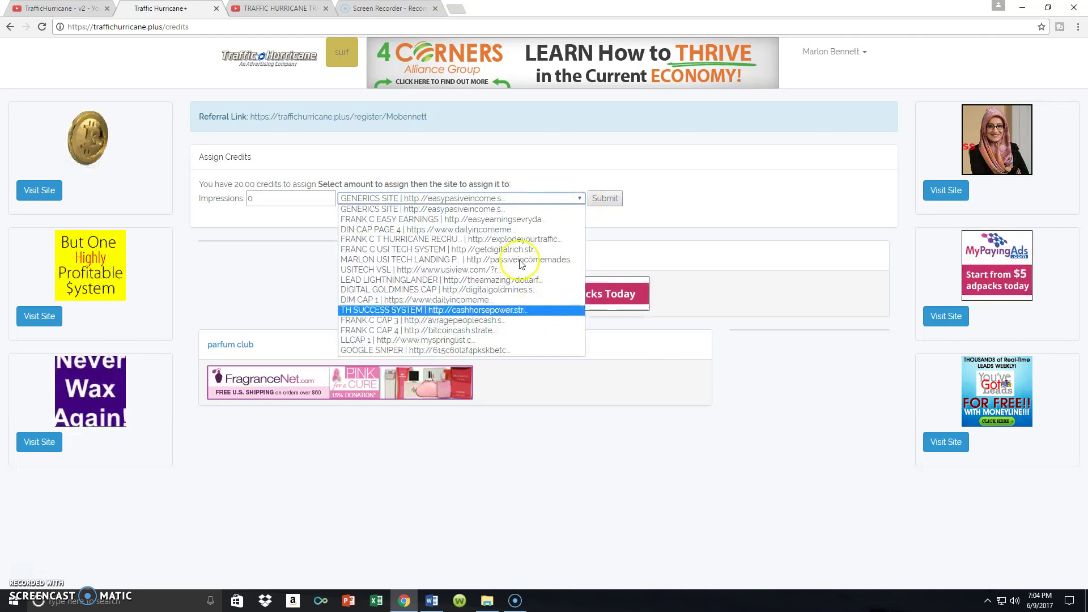
click(393, 214)
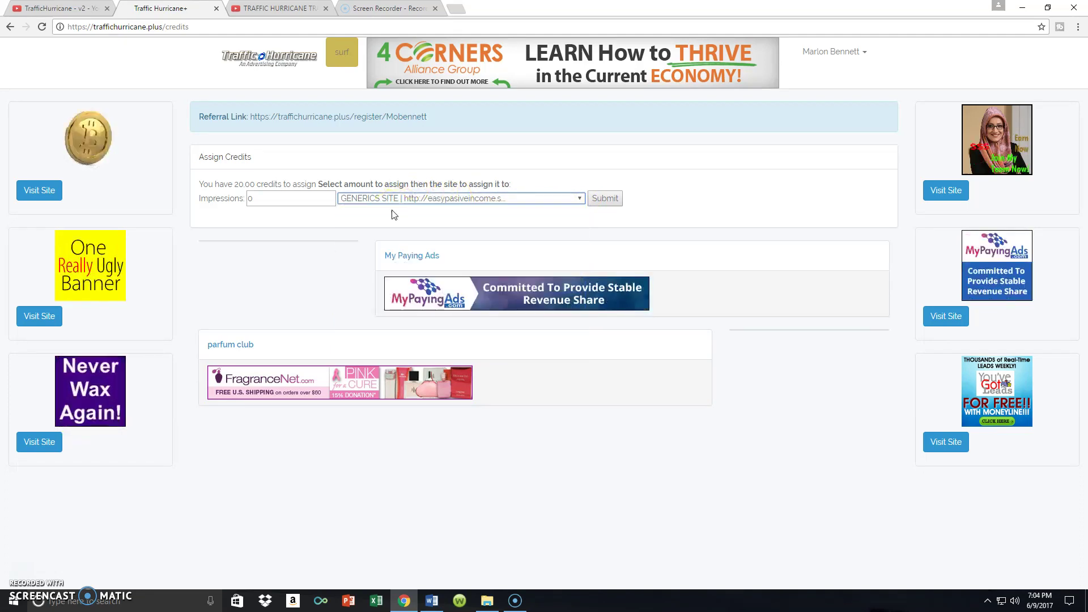
click(262, 200)
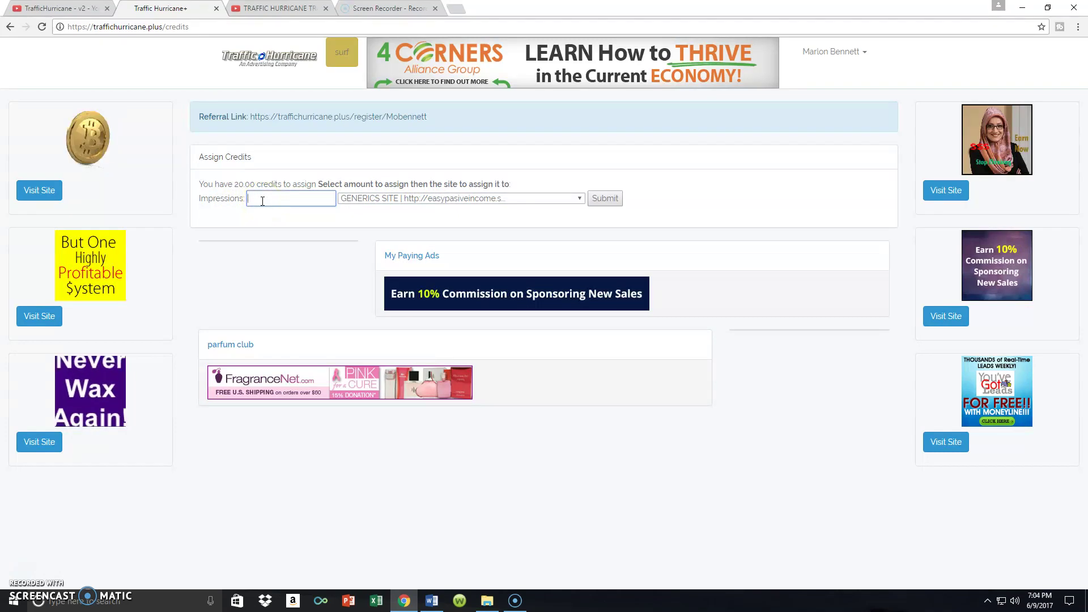
text(20)
click(605, 200)
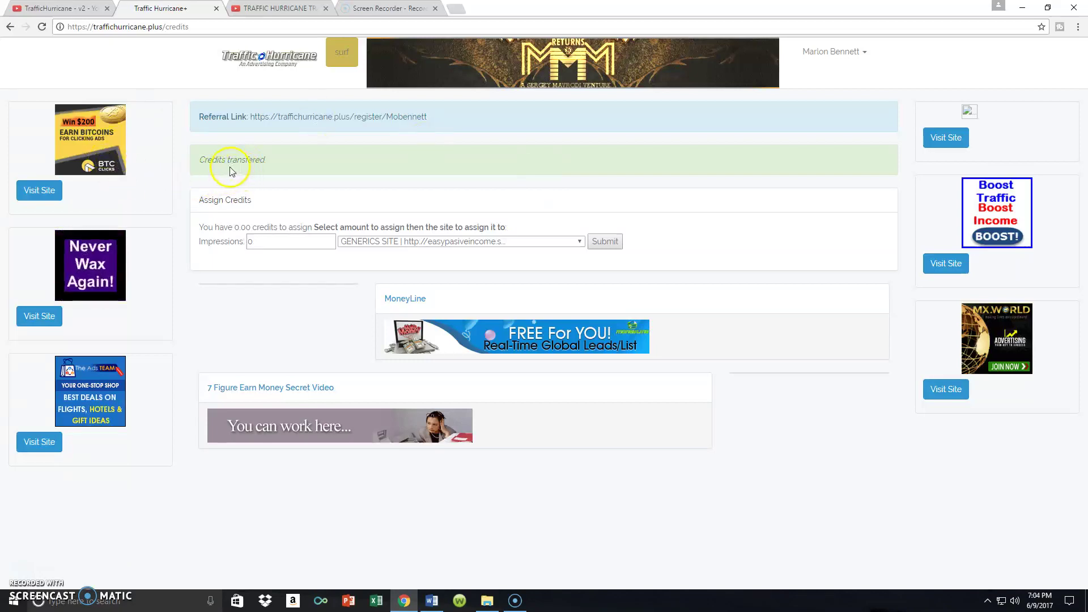
click(864, 52)
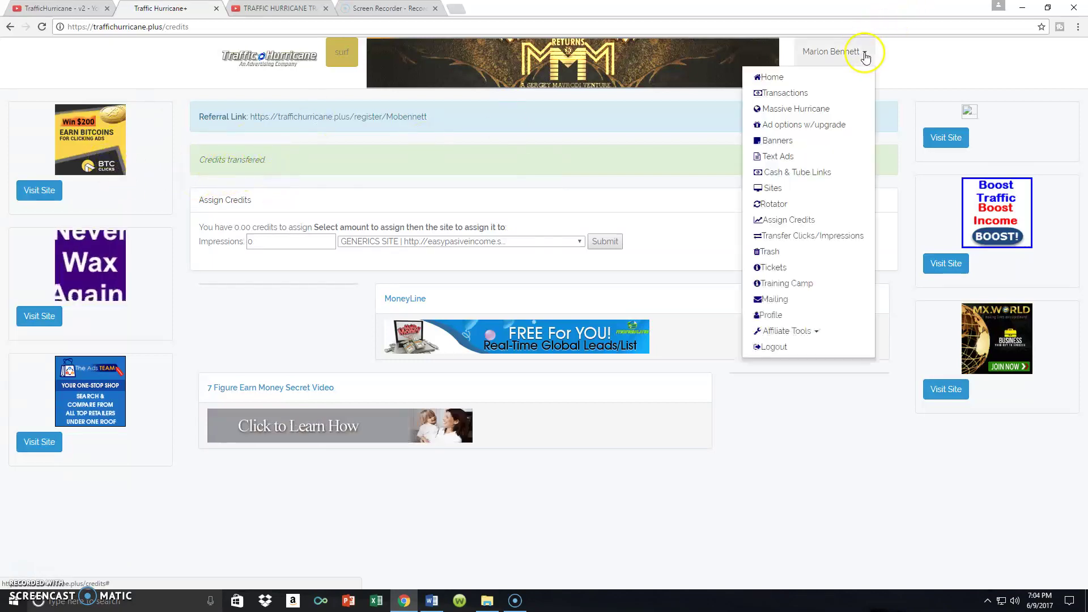
- Reload the Sites list, showing GENERICS SITE with 20 views, and start another Websites ad
click(782, 188)
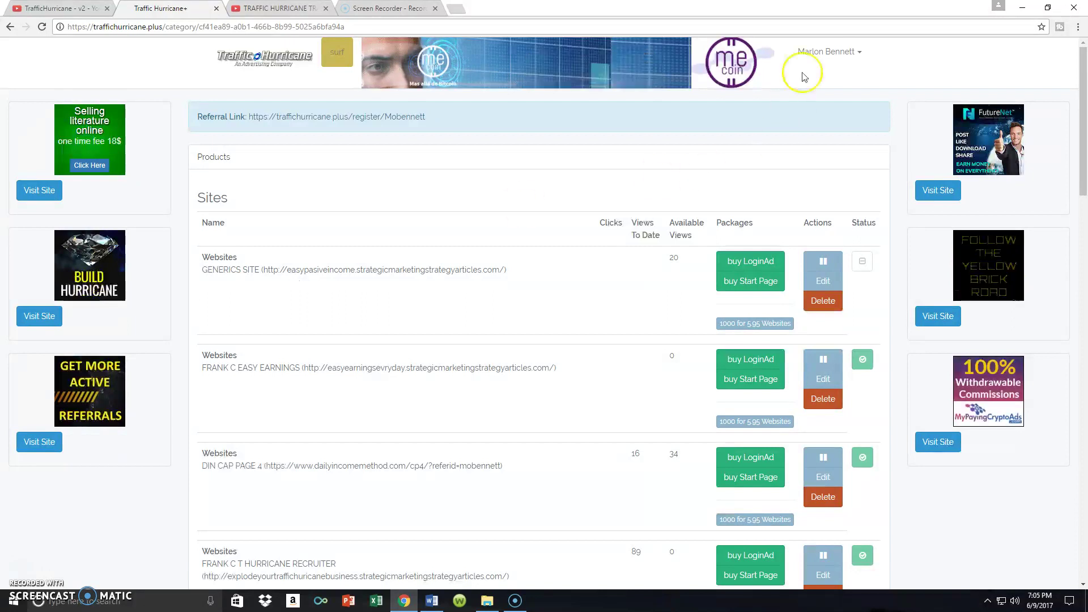
click(862, 51)
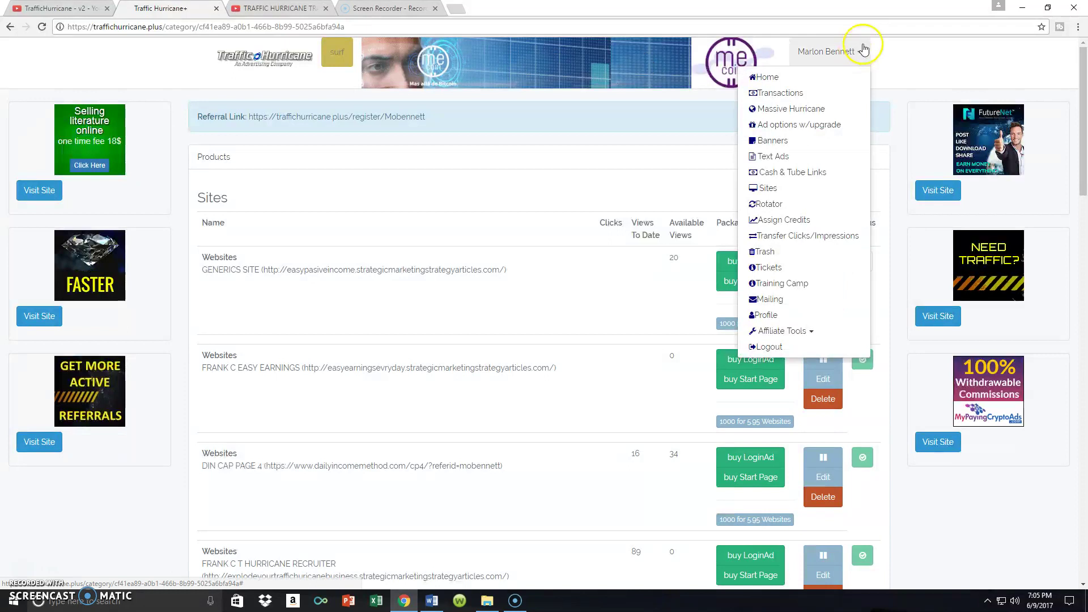
click(778, 188)
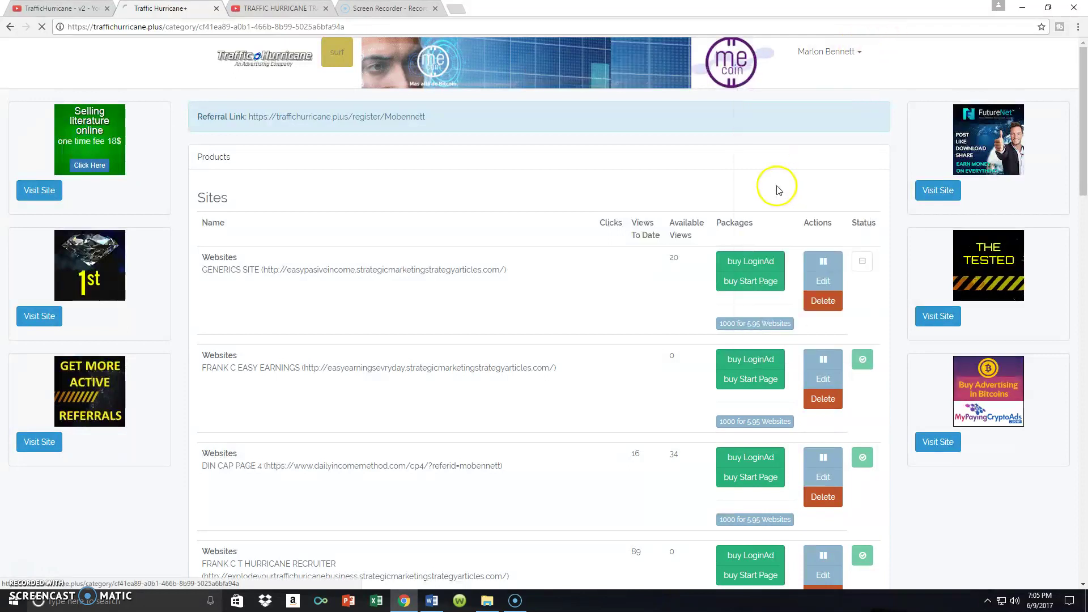
scroll(793, 227, down, 12)
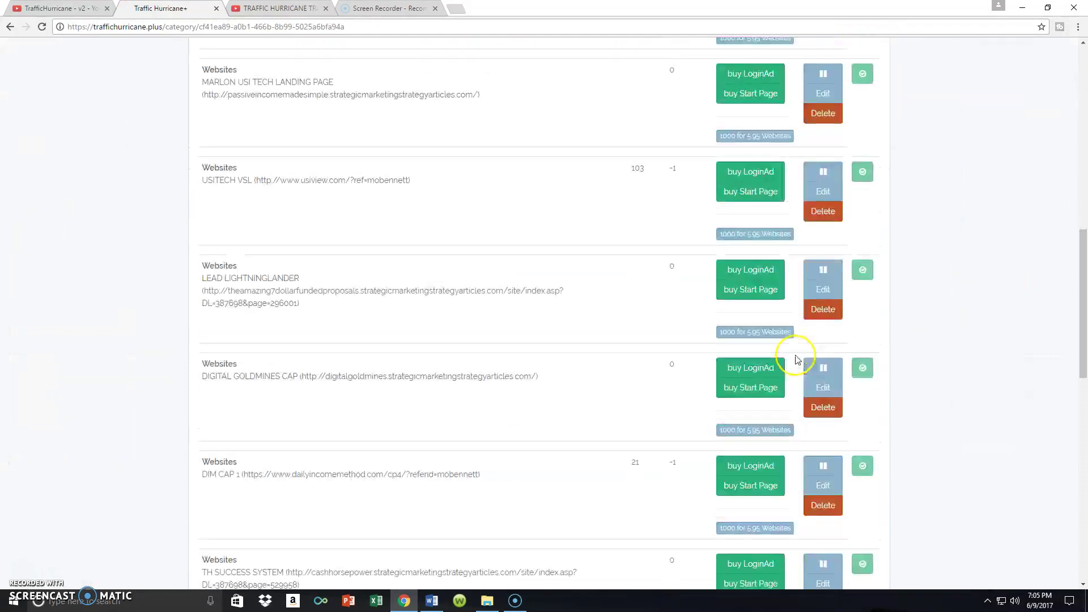
scroll(796, 359, down, 10)
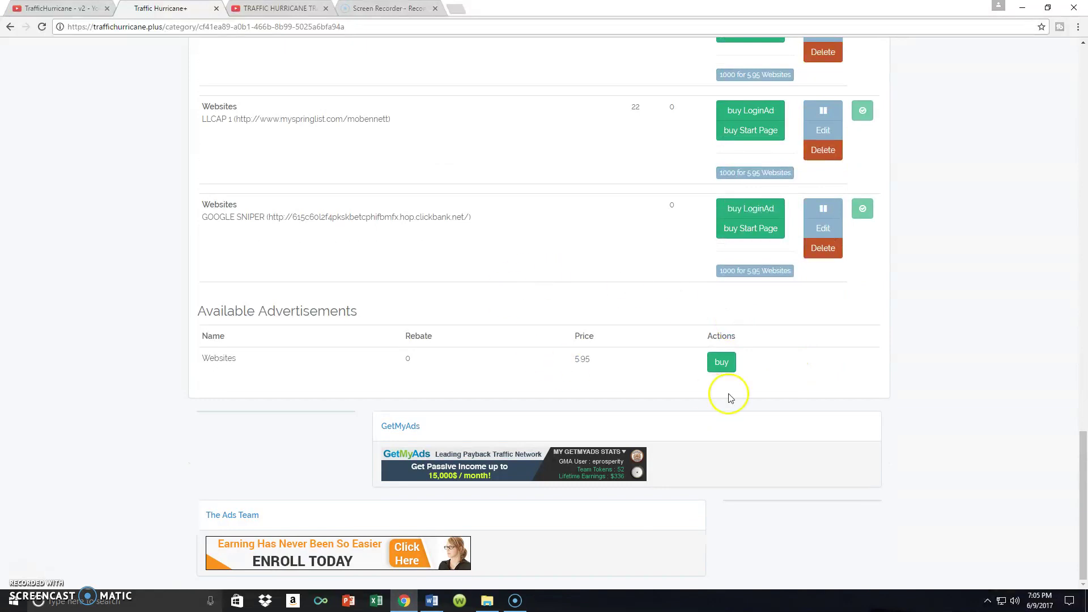
click(722, 361)
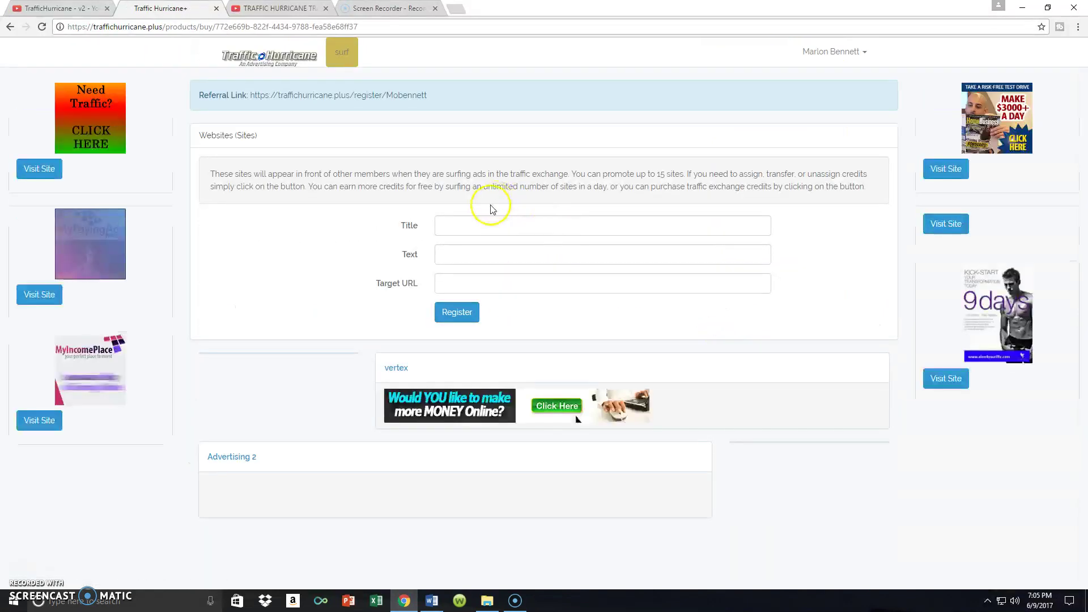
- Abandon the blank ad form and go via Sites back to the Home dashboard
click(470, 225)
click(456, 253)
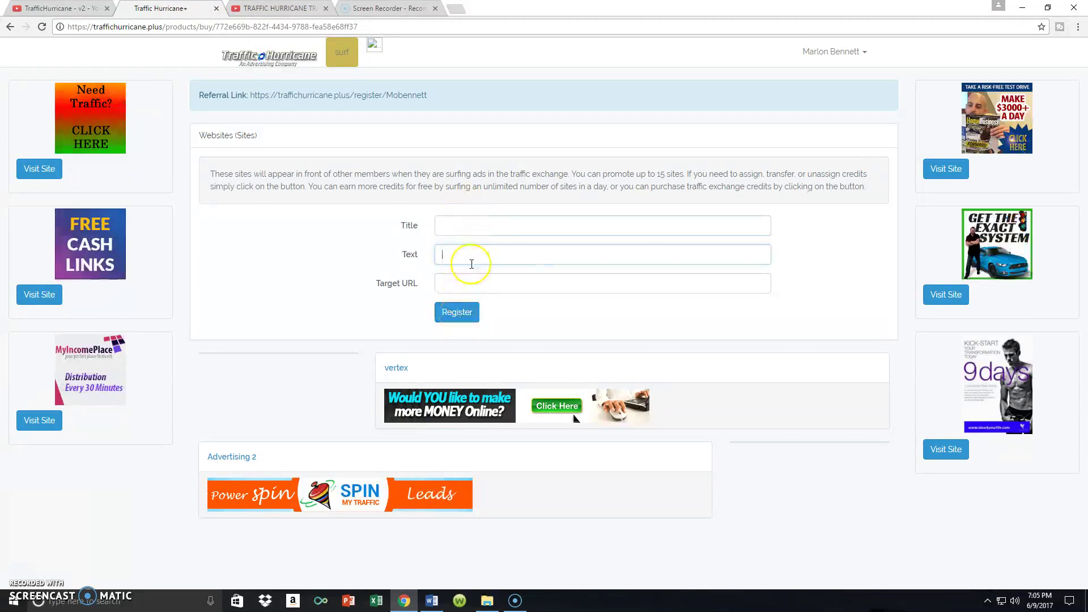
click(863, 51)
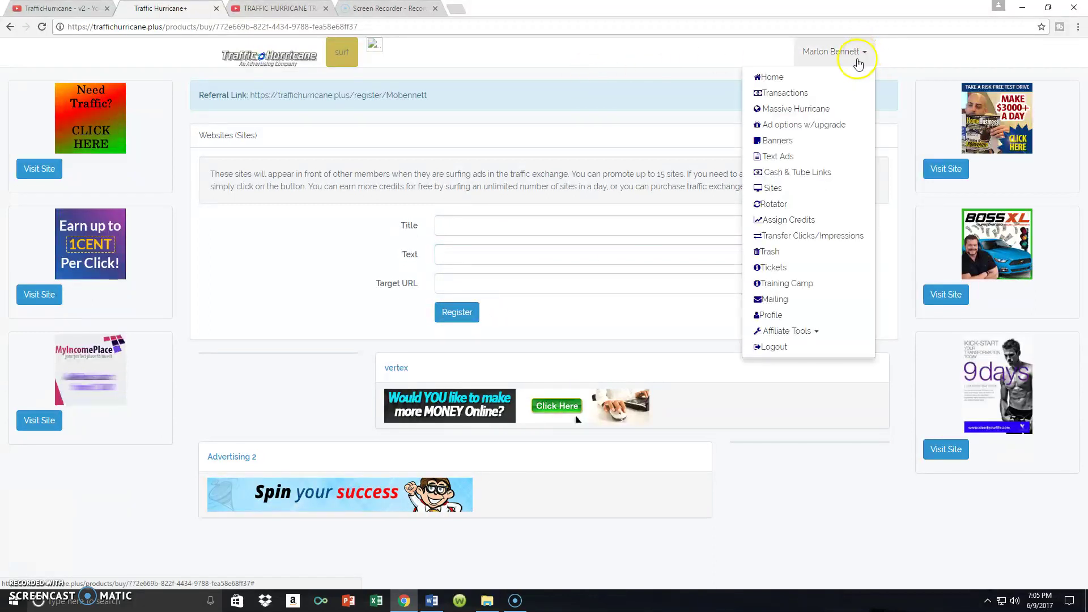
click(762, 189)
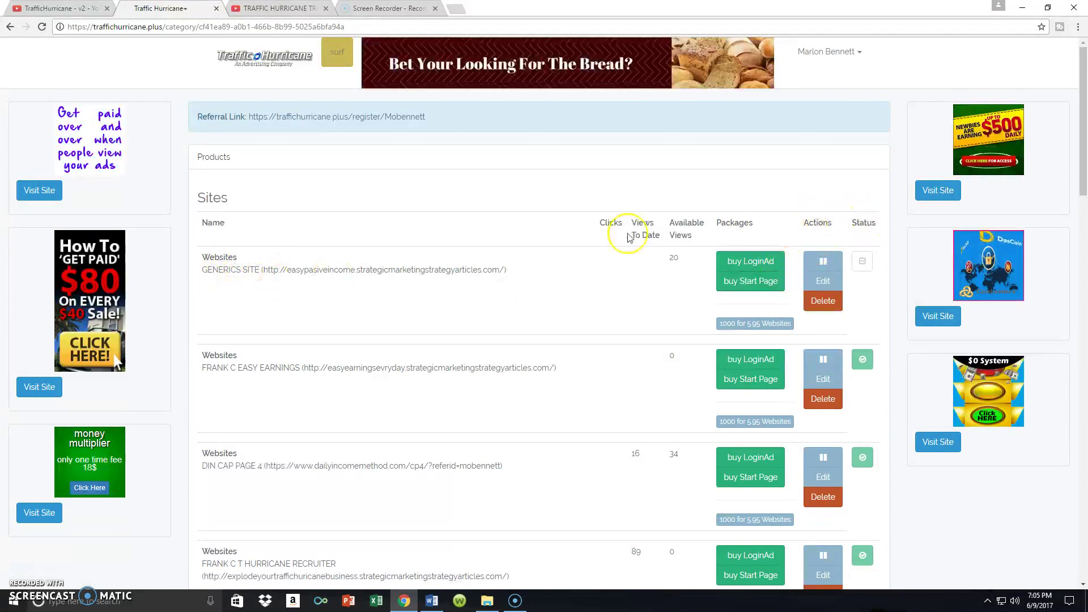
click(854, 51)
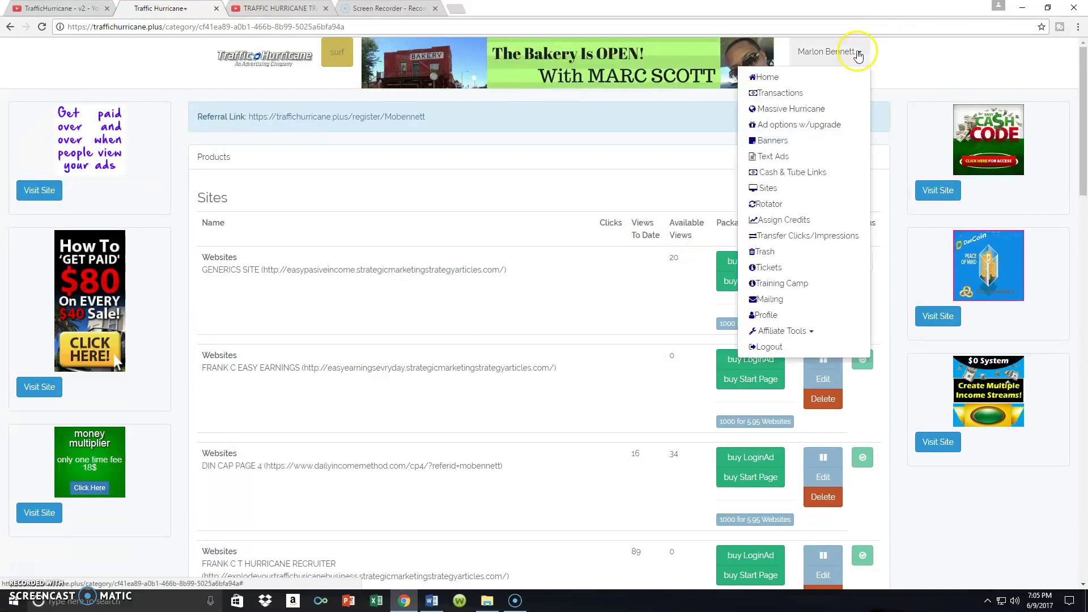
click(764, 77)
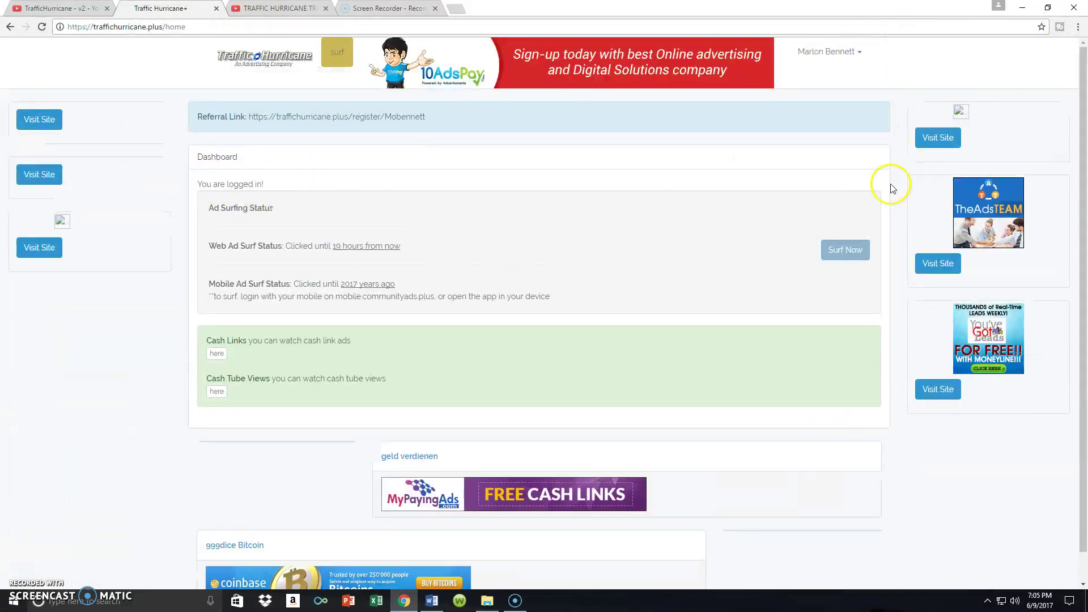
- Surf a NeoBux ad to reach 42 ads viewed today, then return to the overview
click(845, 251)
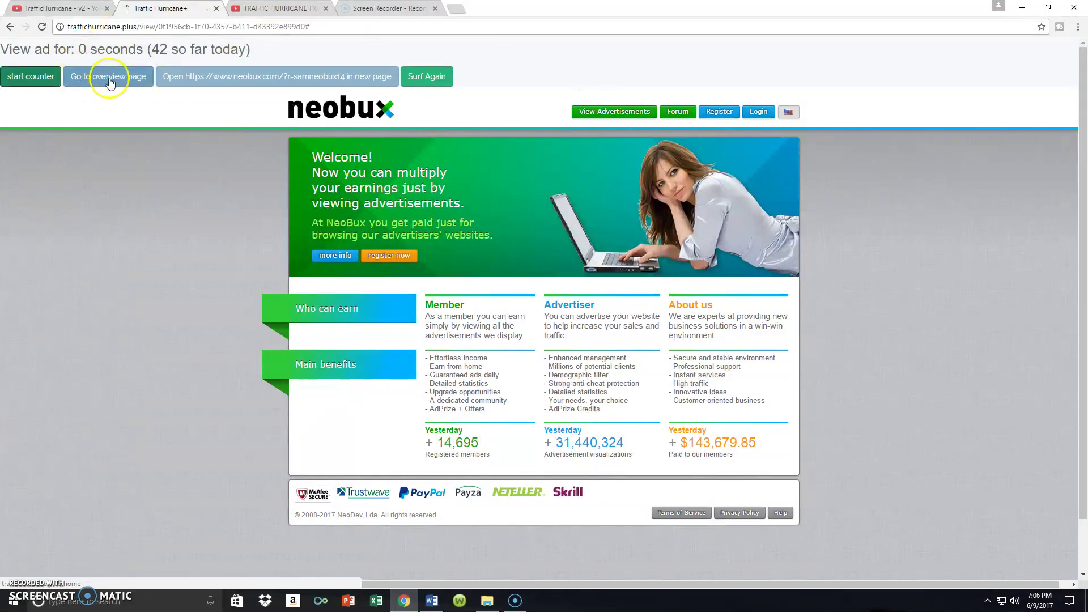
click(109, 80)
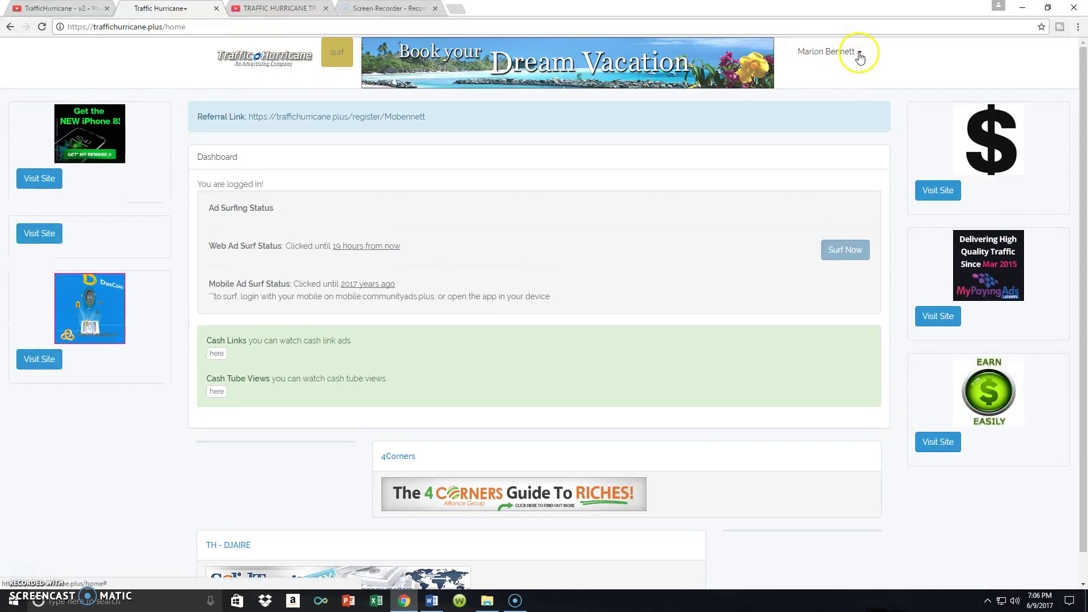
- On the Assign Credits page with 1.00 credit available, select GOOGLE SNIPER as the receiving site
click(860, 53)
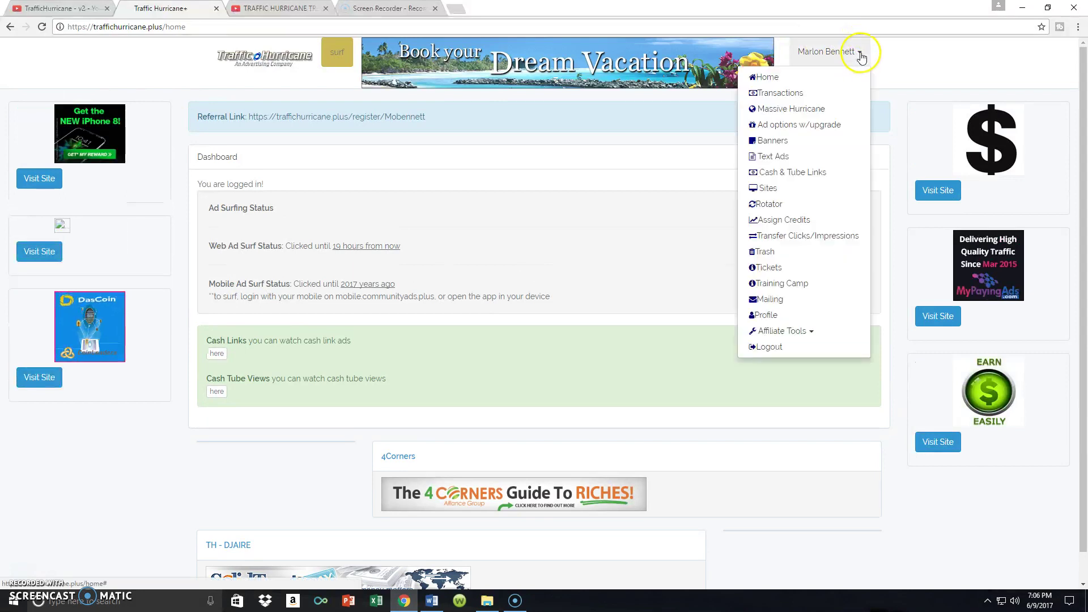
click(773, 190)
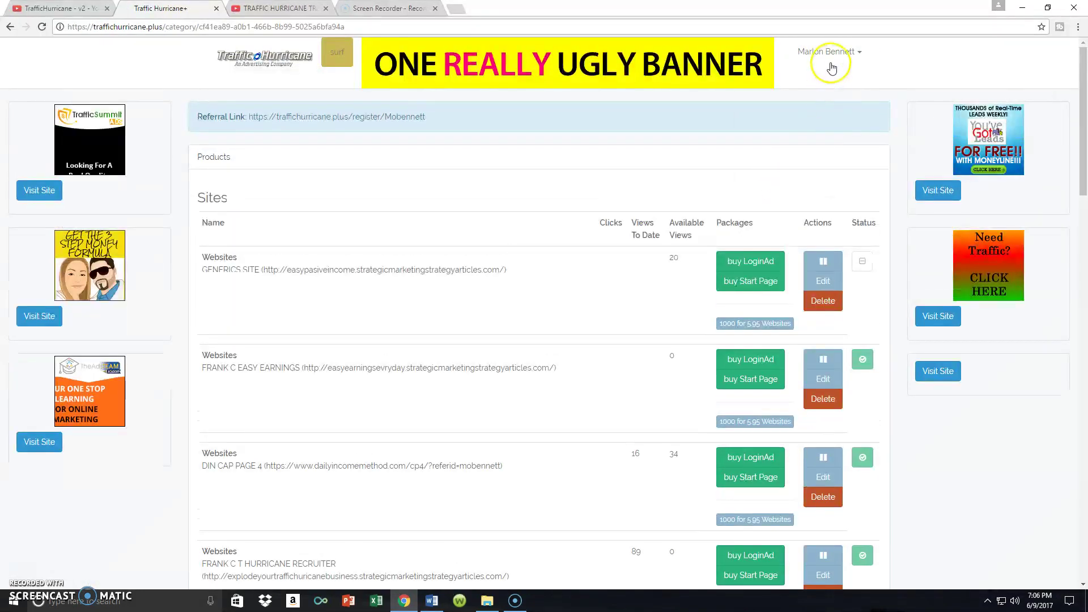
click(861, 54)
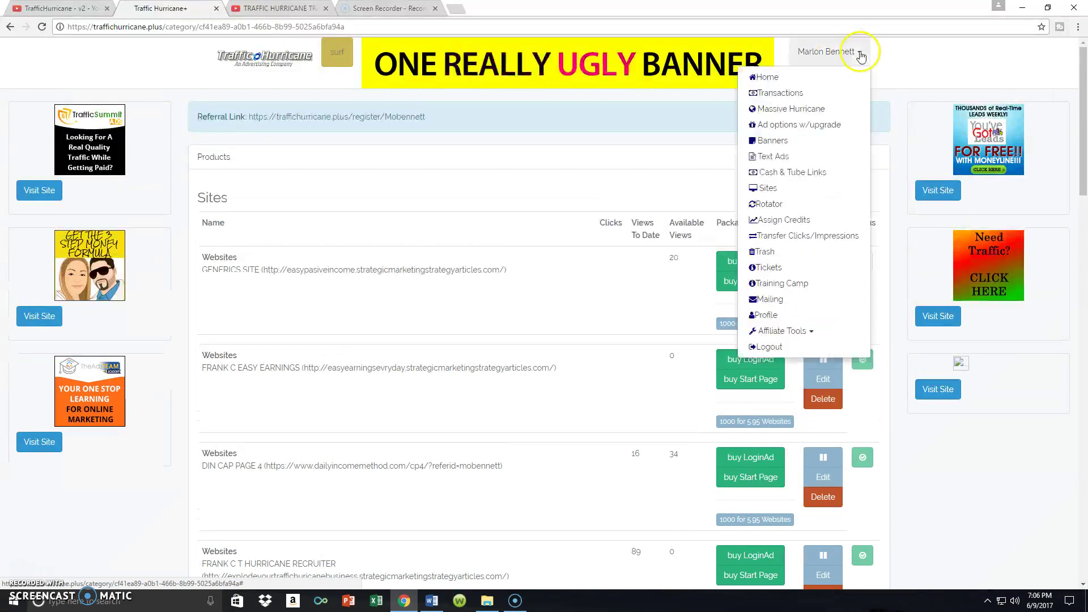
click(787, 221)
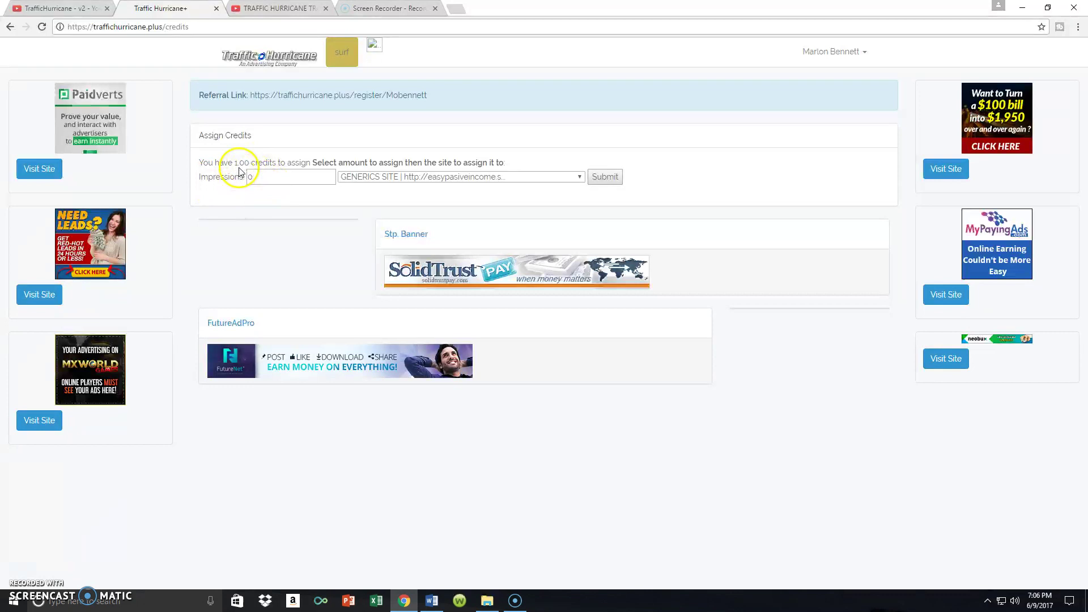
click(578, 177)
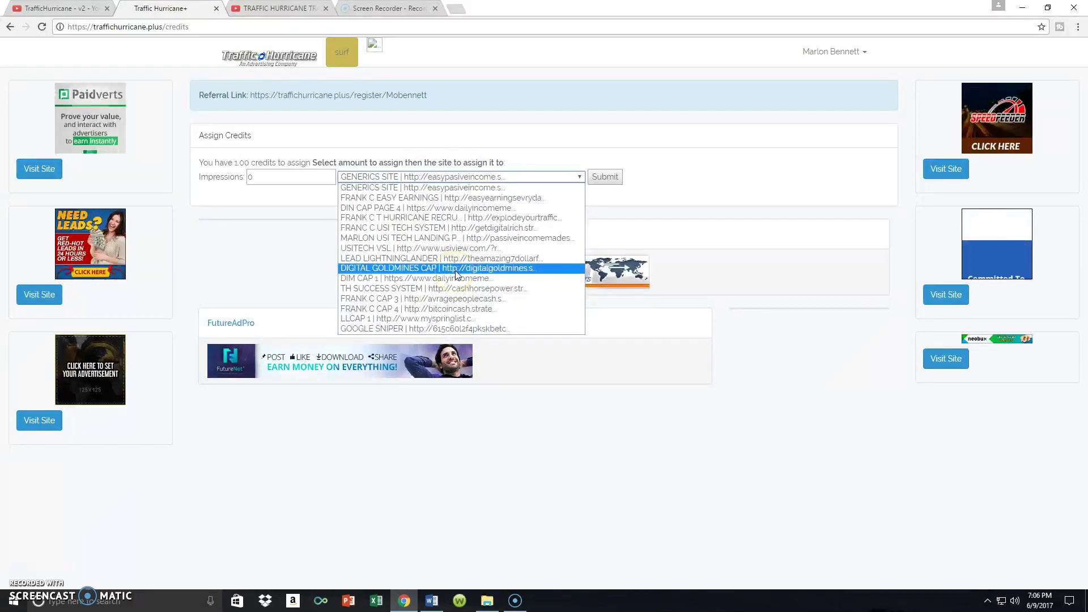
click(512, 301)
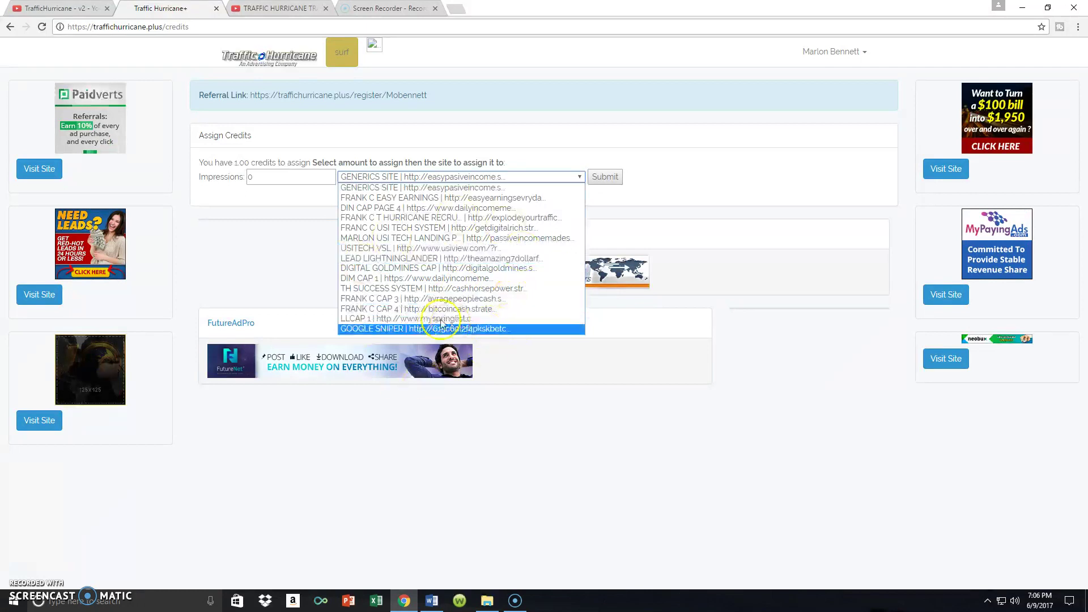
click(470, 329)
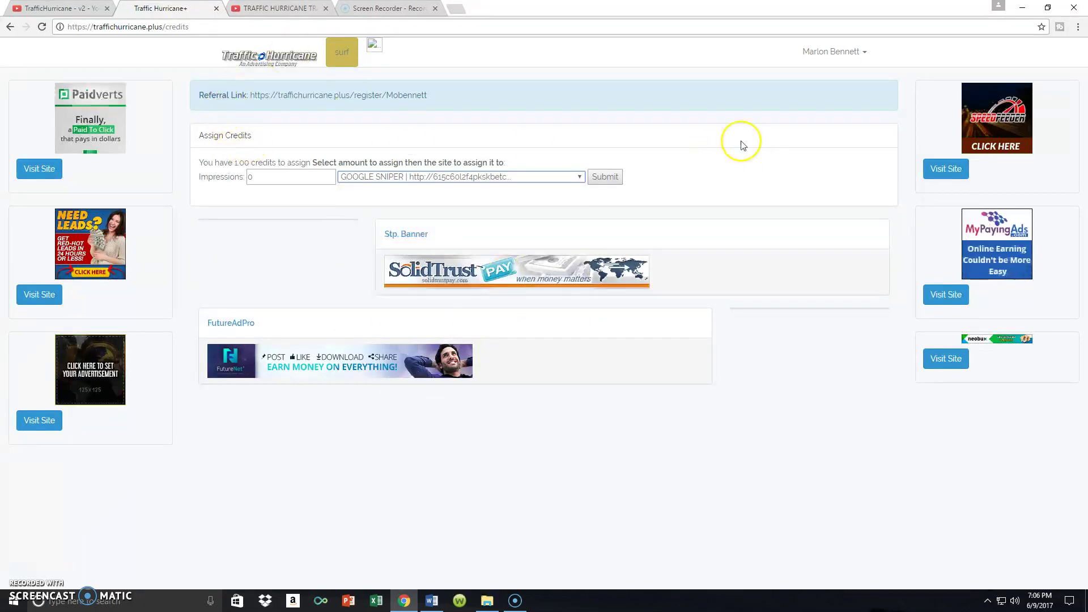
click(862, 54)
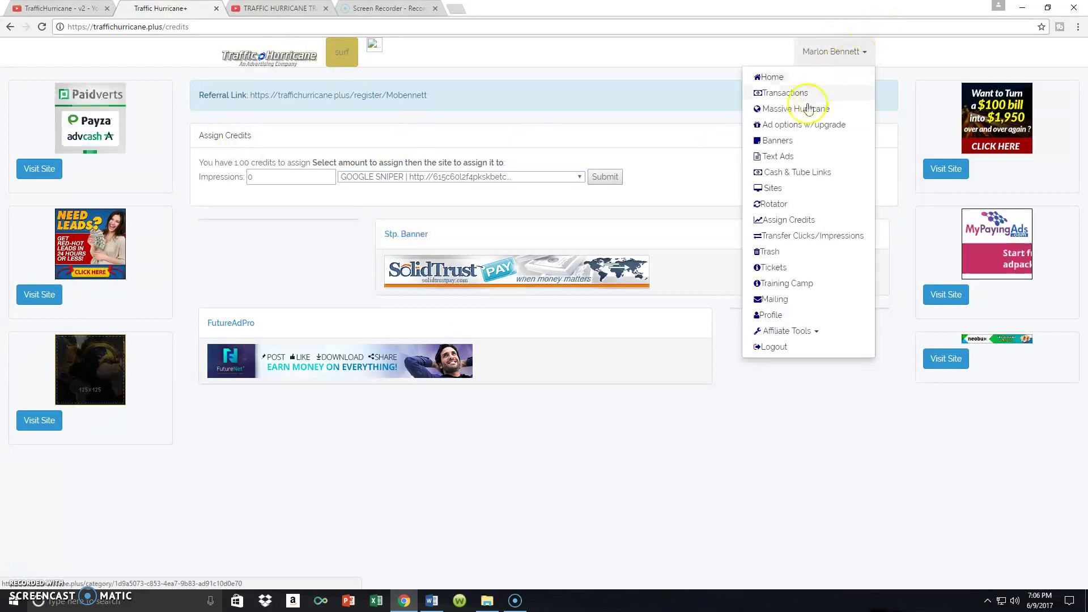
- Check the Sites table: GENERICS SITE has 20 available views, DIN CAP PAGE 4 has 34
click(790, 188)
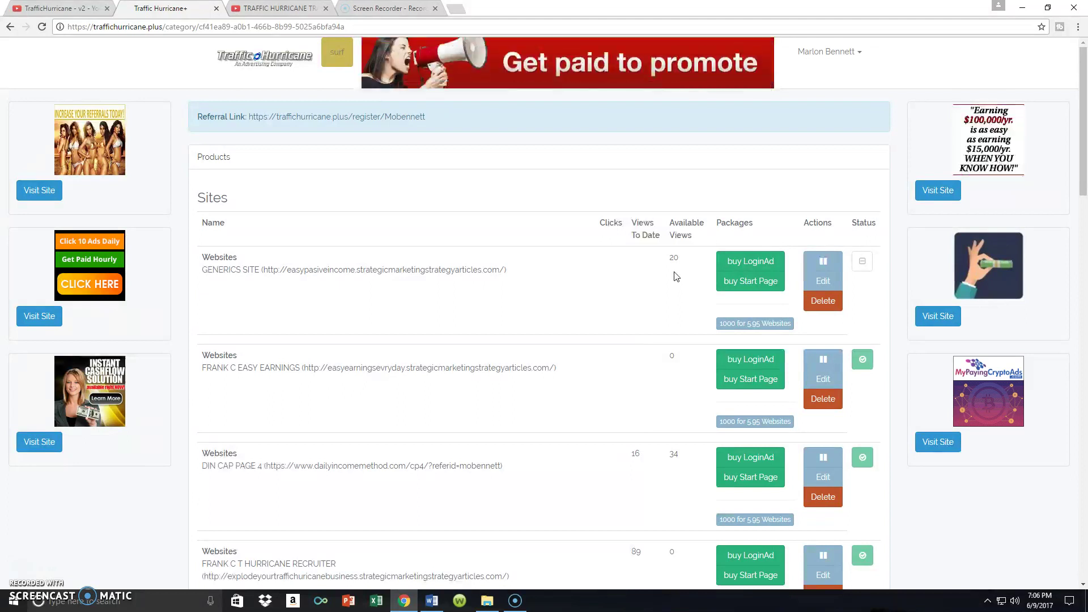
click(1084, 211)
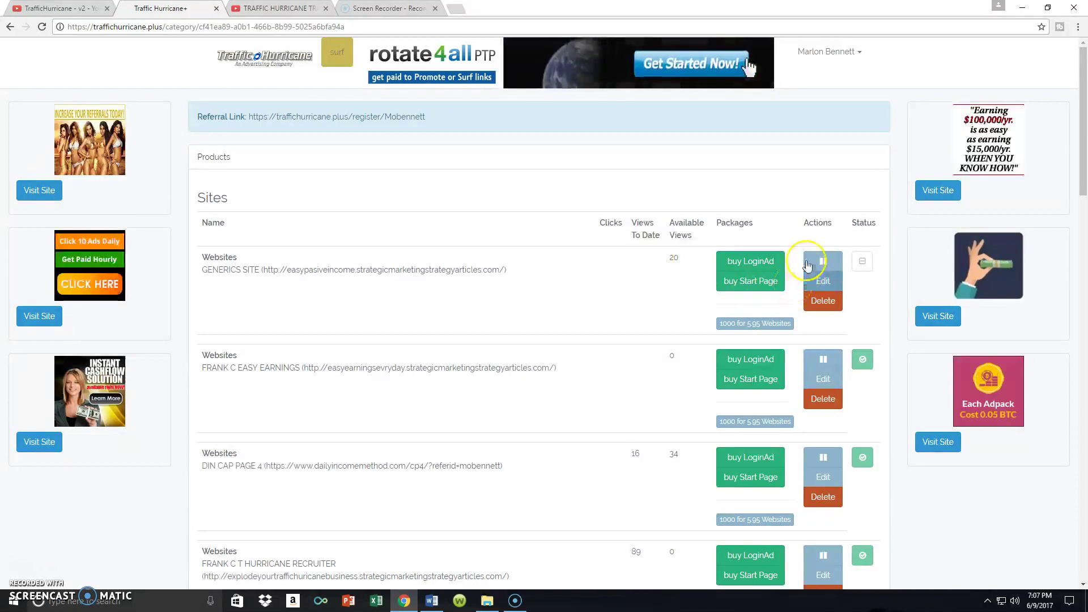
scroll(719, 188, down, 4)
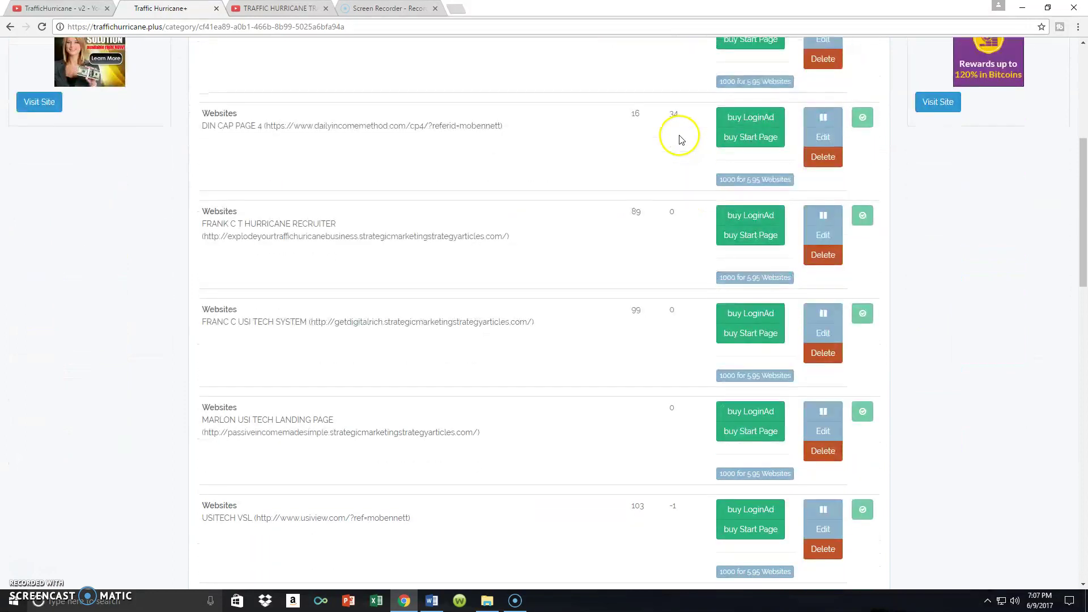
scroll(678, 134, up, 4)
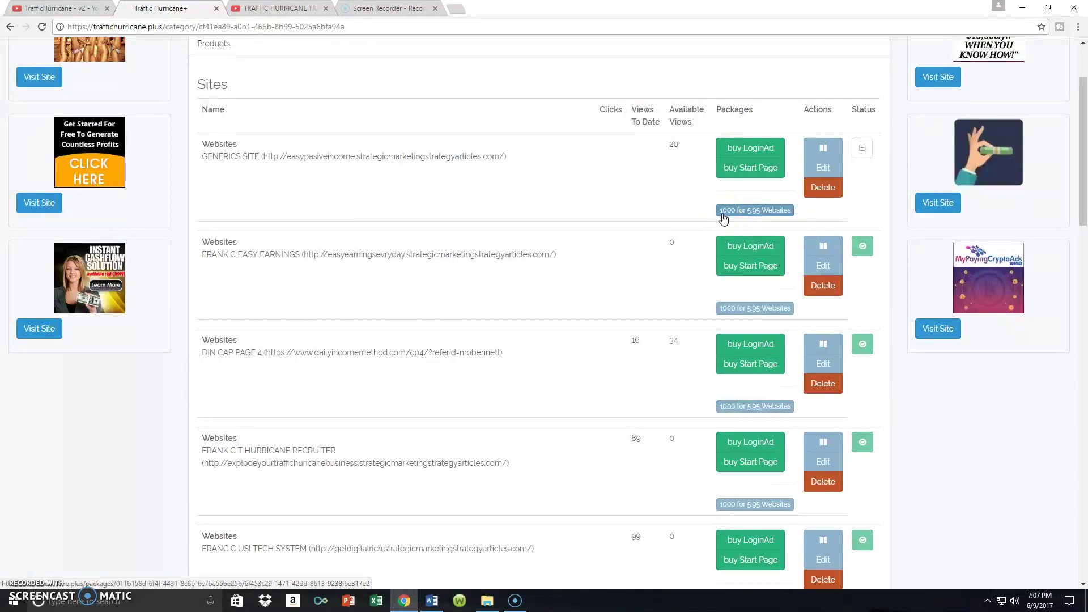
scroll(842, 135, down, 5)
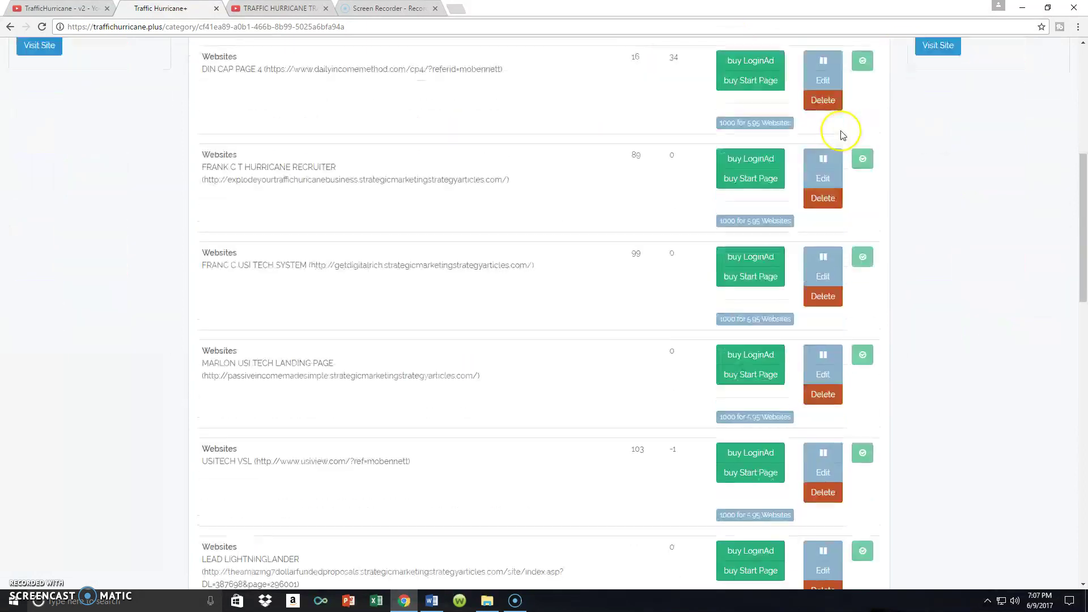
scroll(843, 135, up, 4)
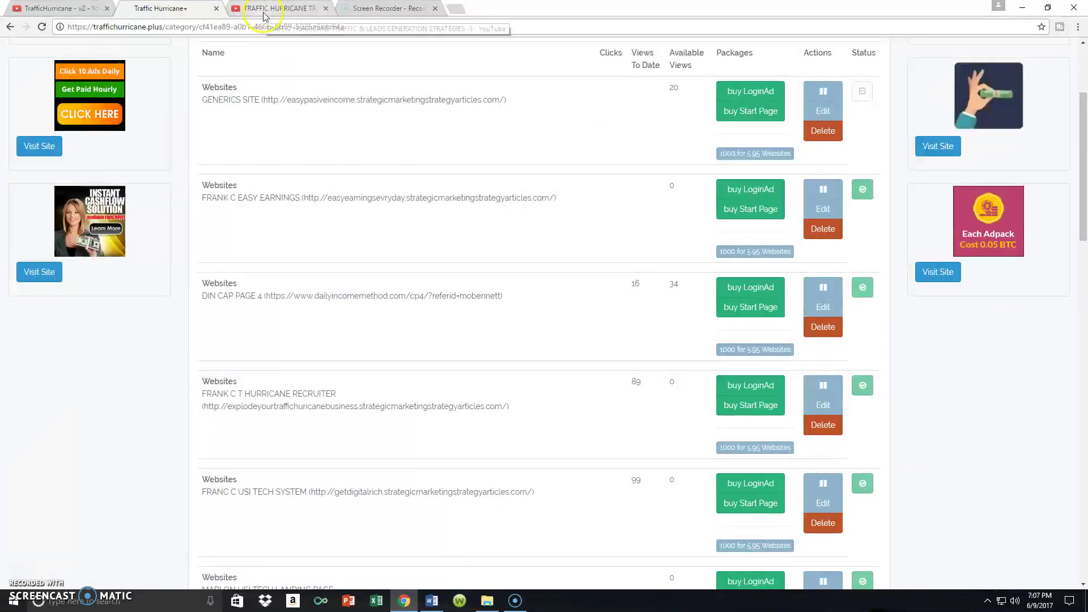